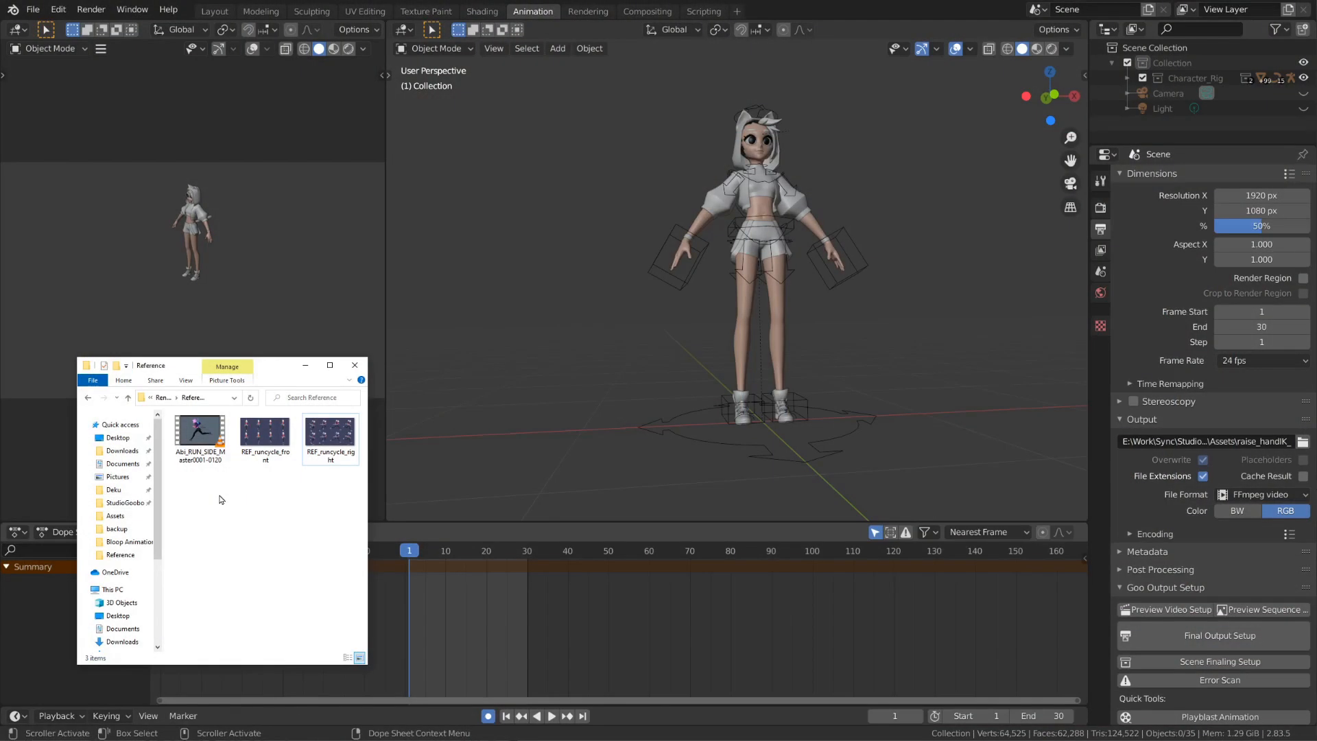
- Import the REF_runcycle_front image from the Reference folder into the 3D viewport as a reference image
click(280, 452)
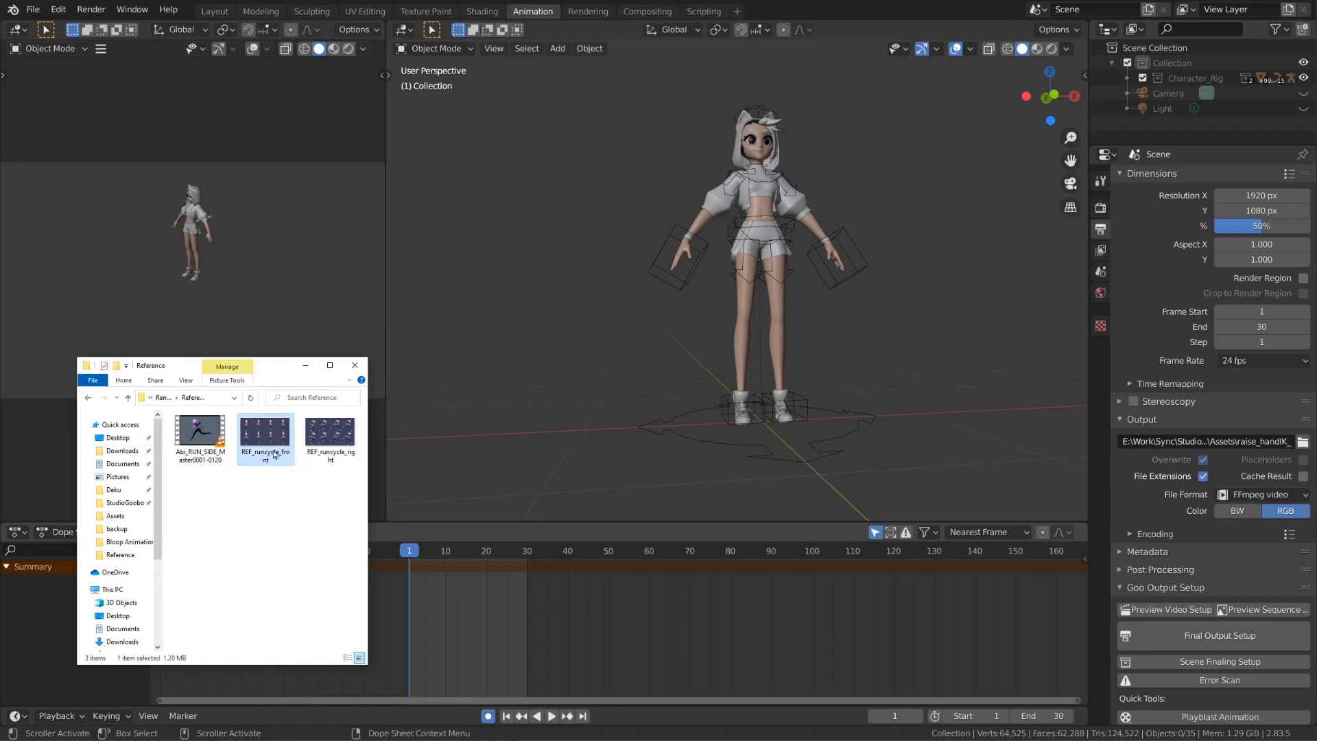
drag(267, 446, 547, 390)
drag(669, 329, 669, 330)
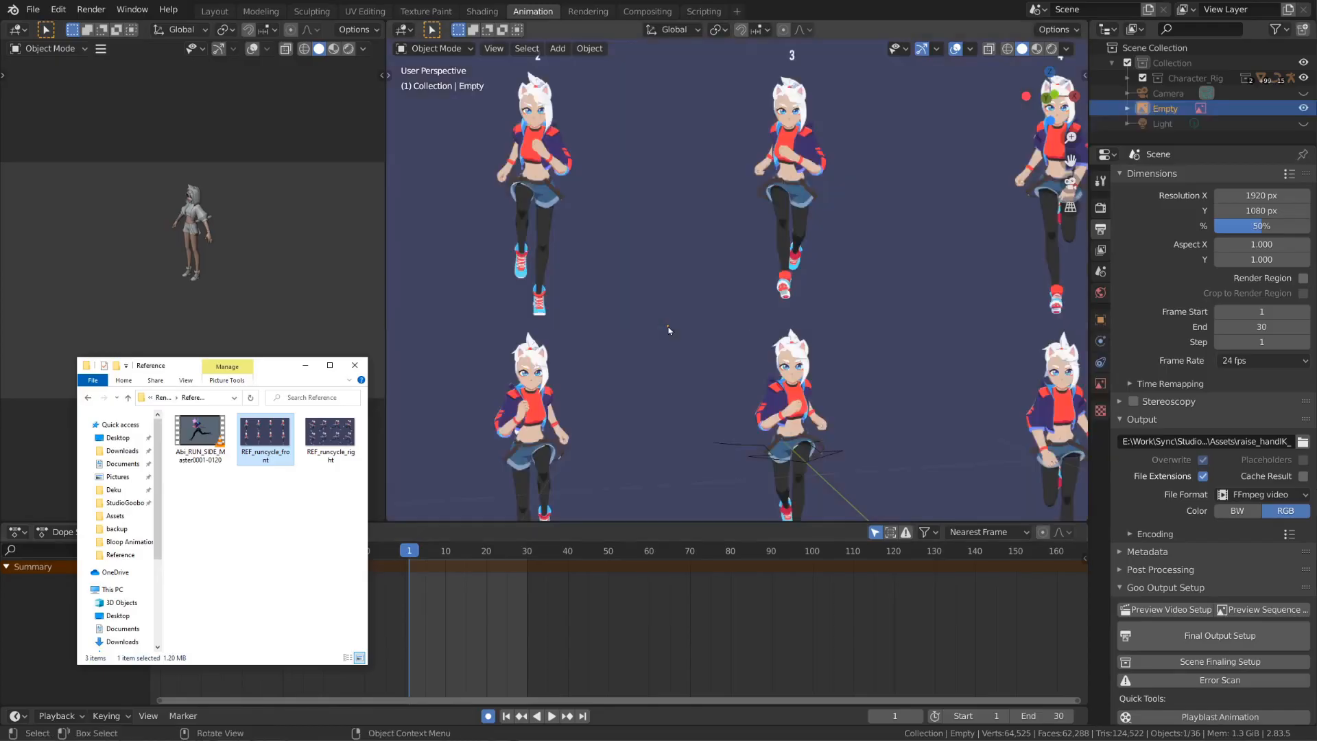
- Clear the front reference image's rotation and location, and rotate it 90 degrees about X to stand upright
click(696, 279)
middle_drag(697, 279, 778, 321)
scroll(713, 302, down, 4)
key(alt+r)
key(alt+g)
text(rx90)
key(Return)
- Move the front reference image along Y behind the character and raise it along Z above the floor
key(g)
key(y)
click(767, 294)
key(g)
key(z)
click(765, 271)
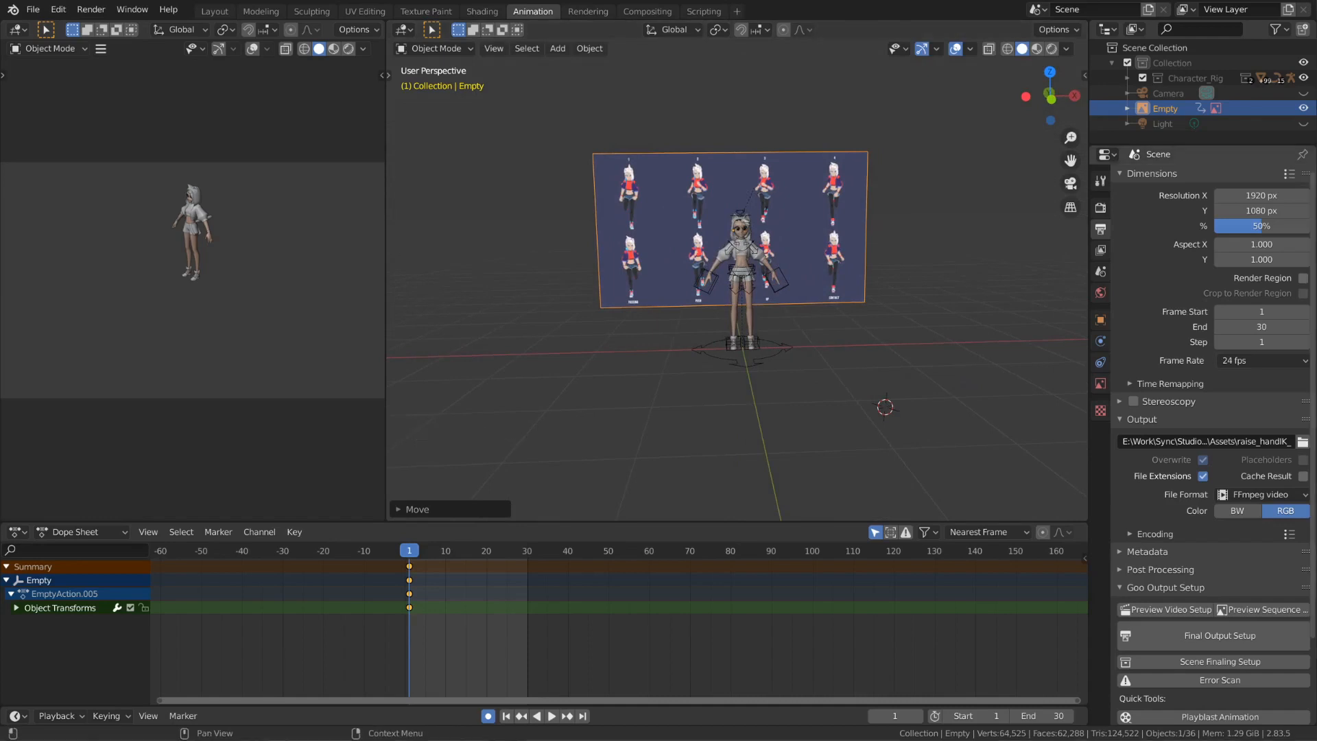
- Import the REF_runcycle_right image from the Reference folder into the 3D viewport
key(alt+Tab)
drag(330, 433, 969, 315)
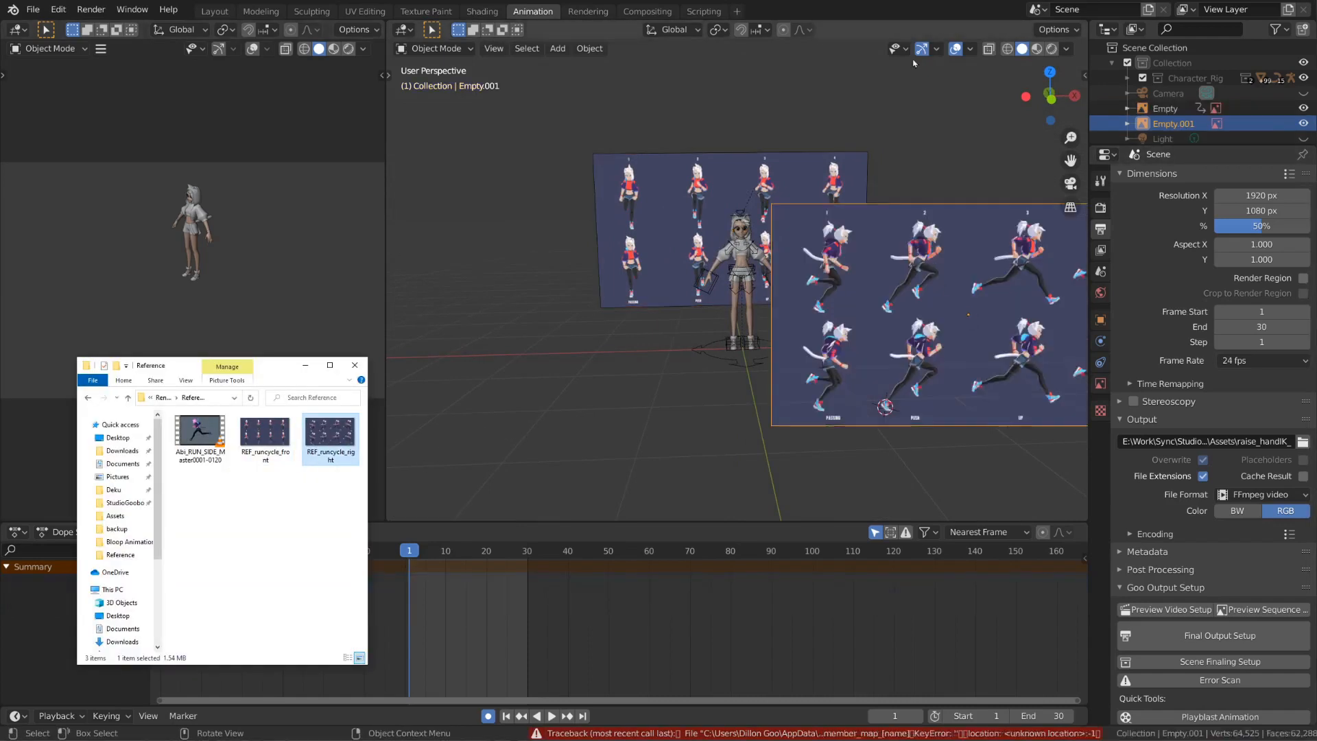
middle_drag(912, 288, 817, 277)
- Clear the side reference image's rotation, and rotate it 90 degrees about X and -90 degrees about Z
key(alt+r)
text(rx90)
key(Return)
text(rz90-)
key(Return)
- Move the side reference image beside the character, perpendicular to the front reference image
key(g)
click(947, 229)
key(g)
click(662, 307)
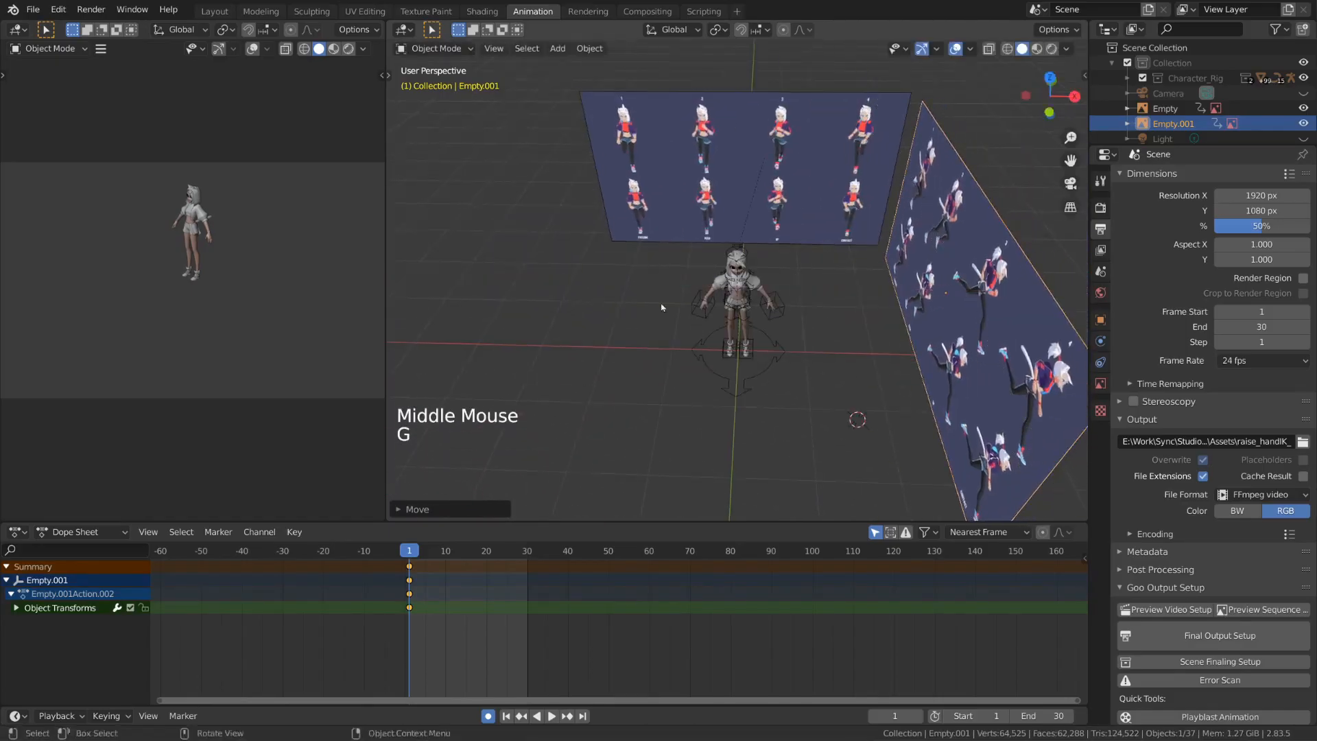
- Inspect the character against both reference images and set the viewport to the Left Orthographic view
middle_drag(661, 307, 816, 274)
scroll(816, 275, up, 2)
middle_drag(816, 274, 843, 282)
mouse_move(919, 381)
middle_down()
mouse_move(866, 389)
mouse_move(907, 376)
middle_up()
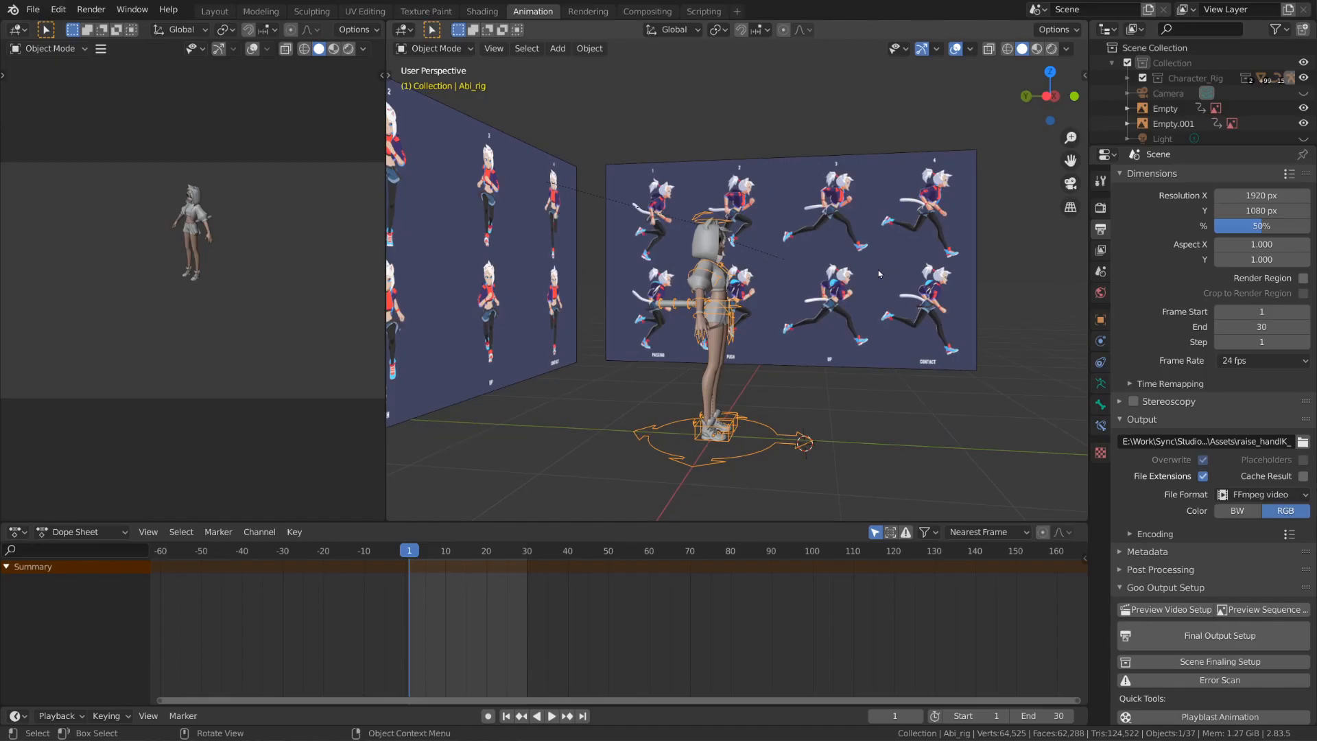
middle_drag(878, 273, 856, 275)
scroll(864, 273, down, 2)
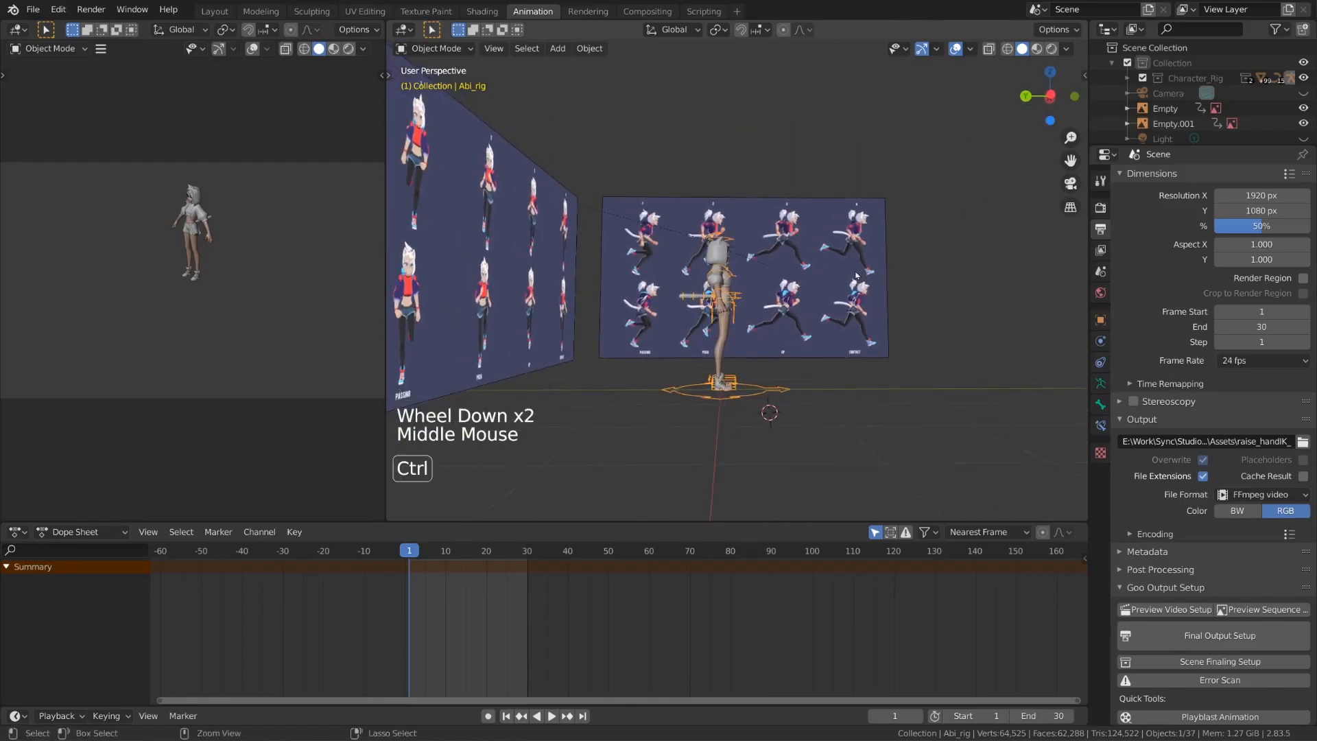
key(ctrl+KP_3)
key(KP_5)
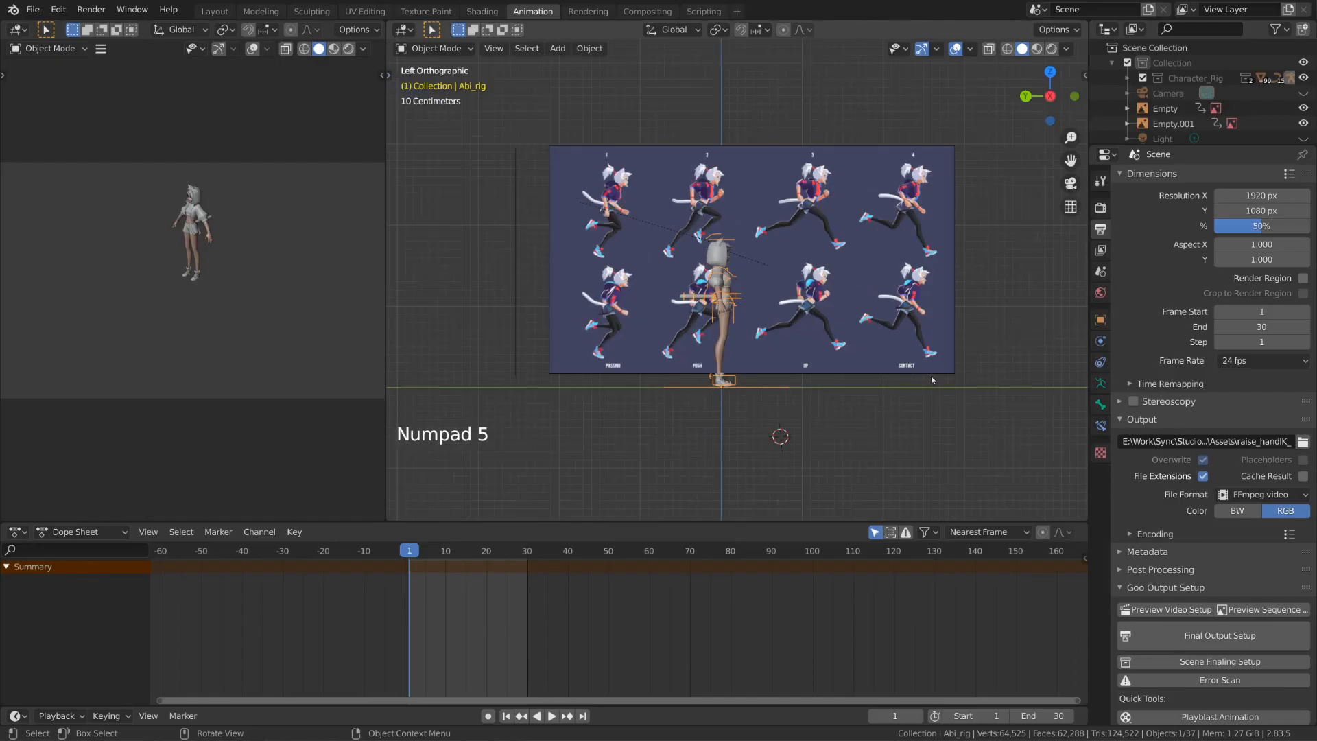
- Toggle the viewport between perspective and orthographic projection, ending in orthographic
middle_drag(931, 379, 878, 381)
click(1038, 100)
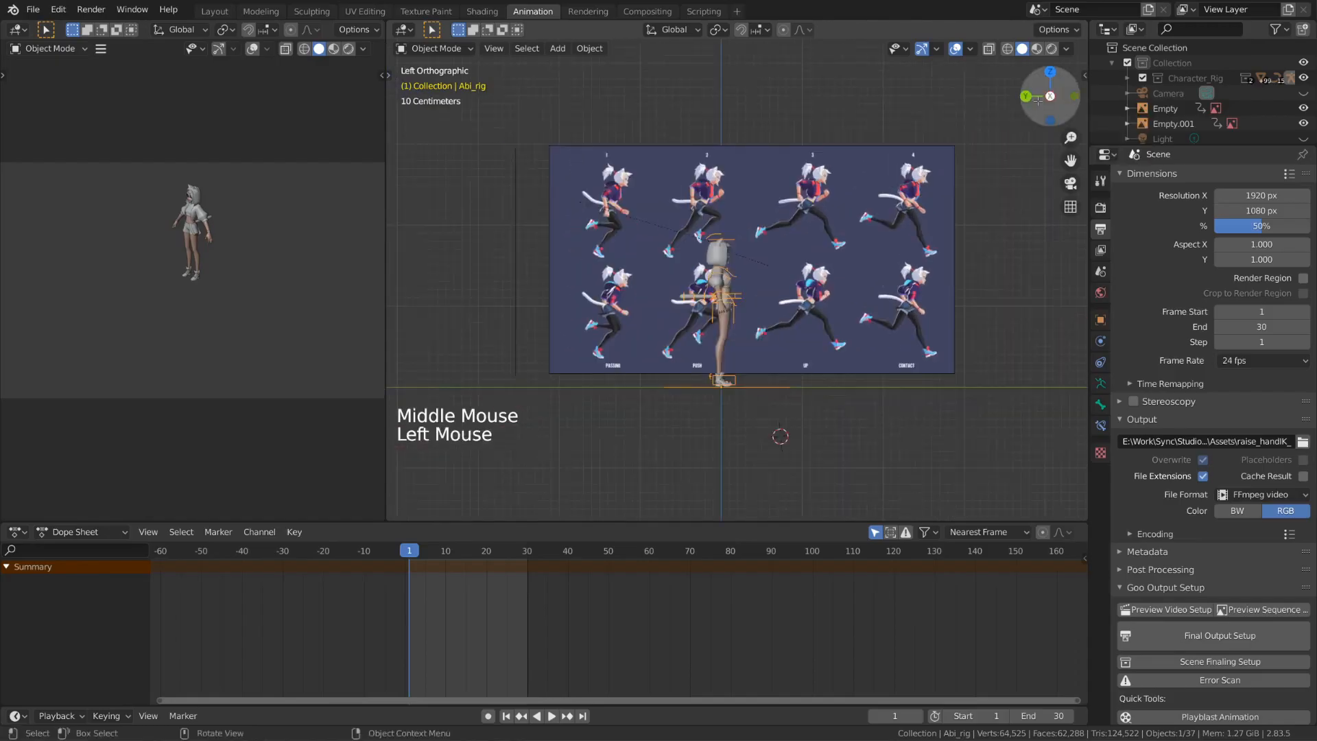
click(1070, 207)
click(1070, 207)
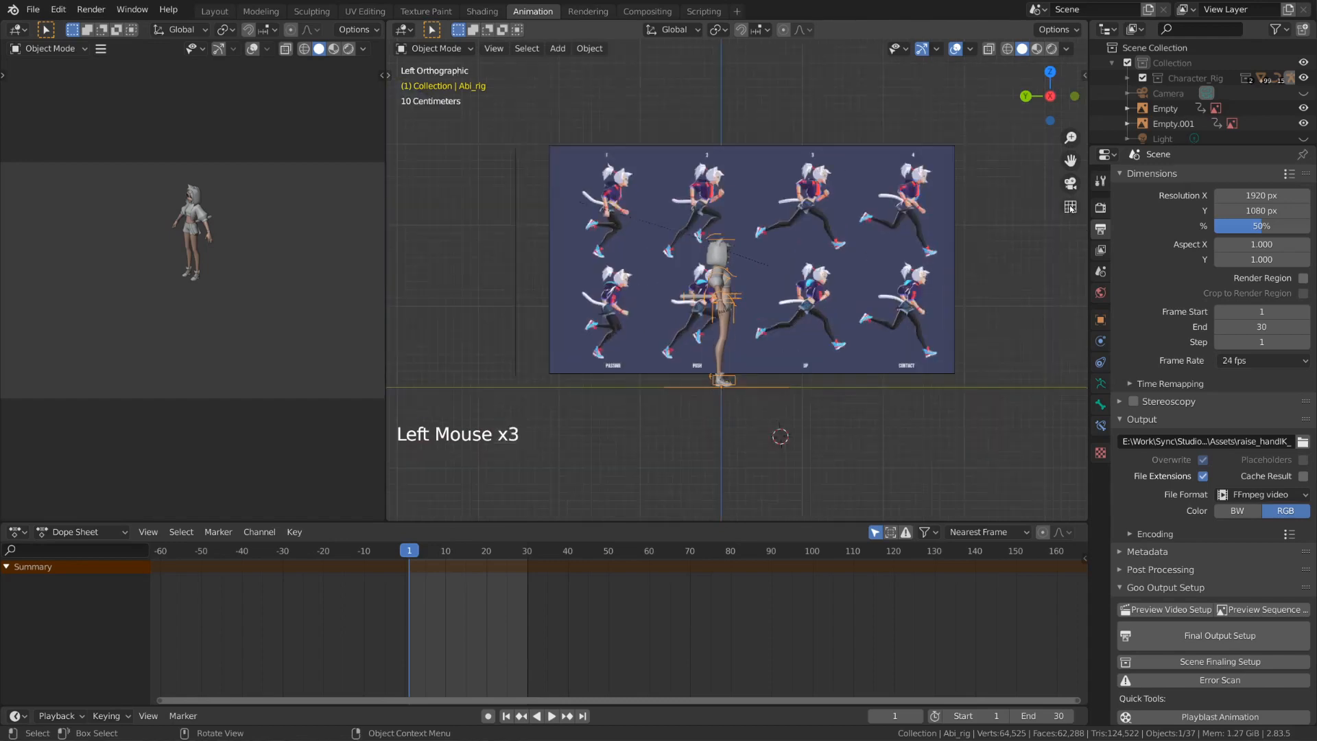
click(1070, 207)
click(1070, 207)
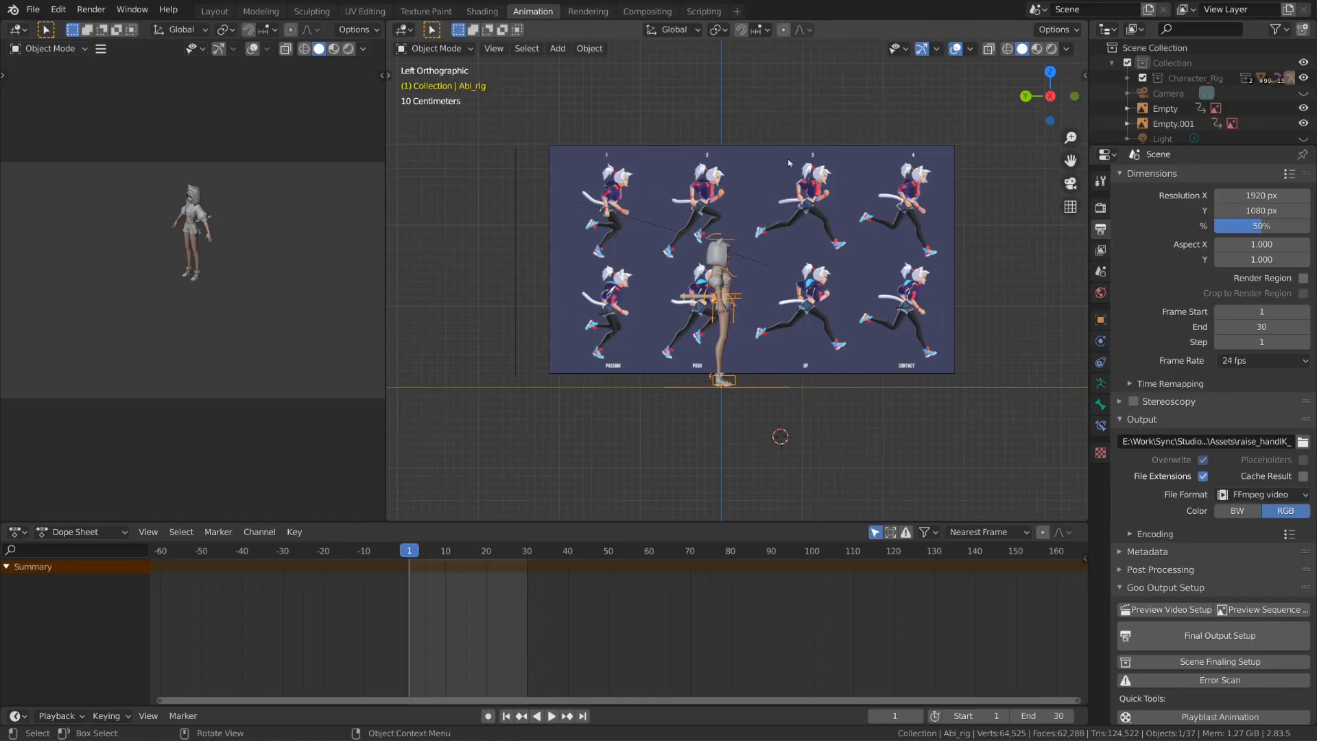
- Compare the character with the references by alternating between the Front and Left Orthographic views
key(KP_1)
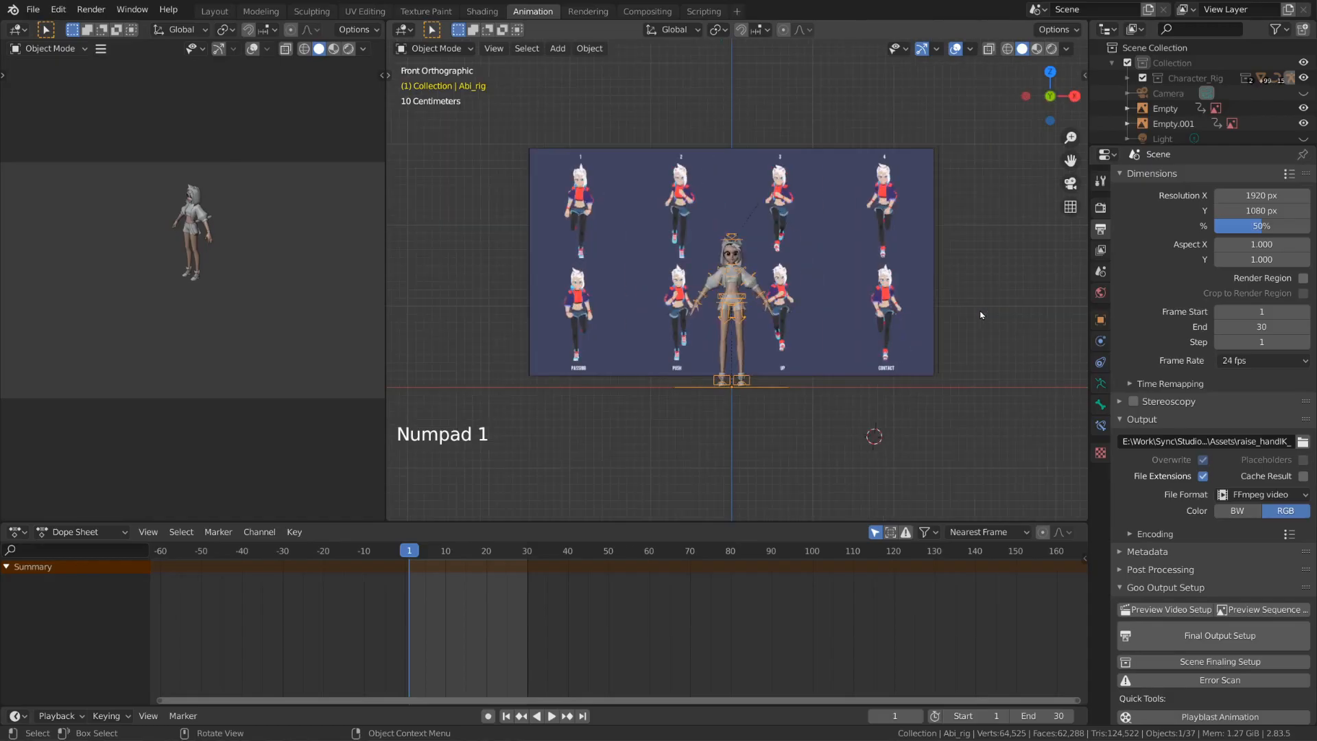
key(ctrl+KP_3)
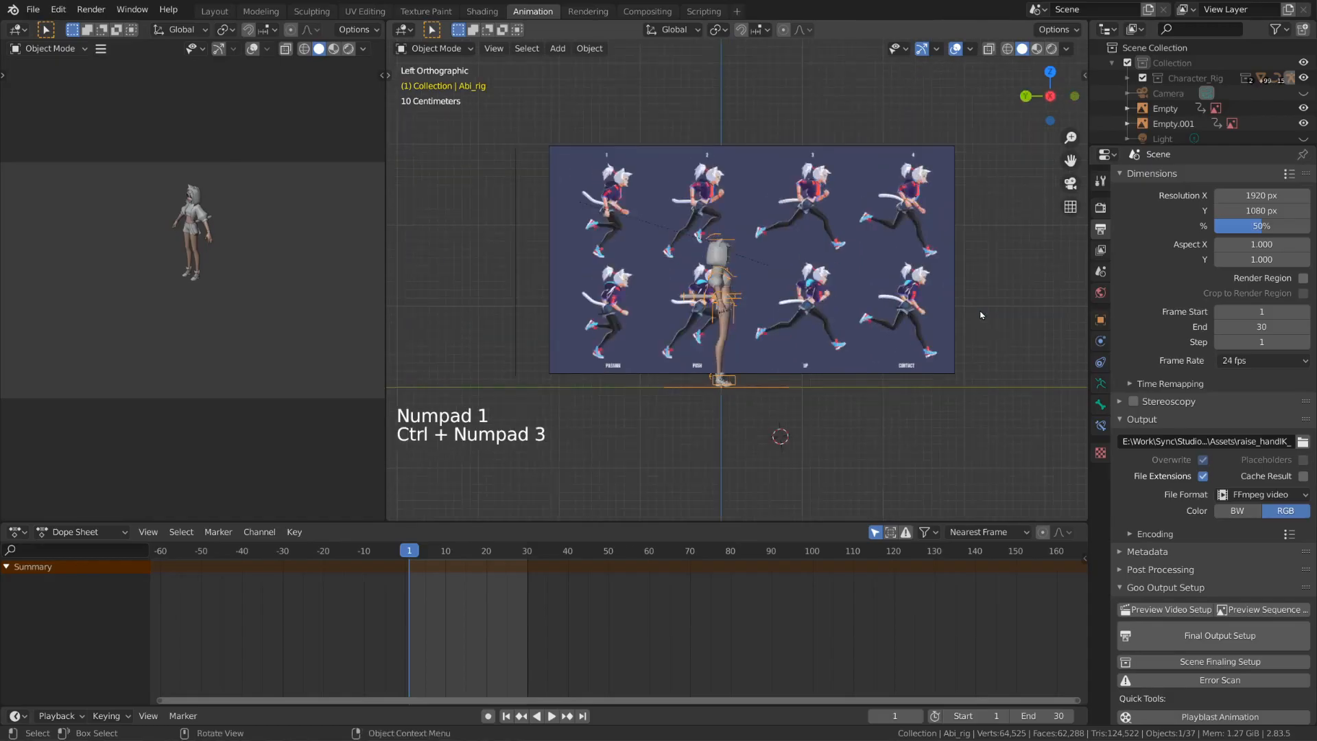
key(KP_1)
key(ctrl+KP_3)
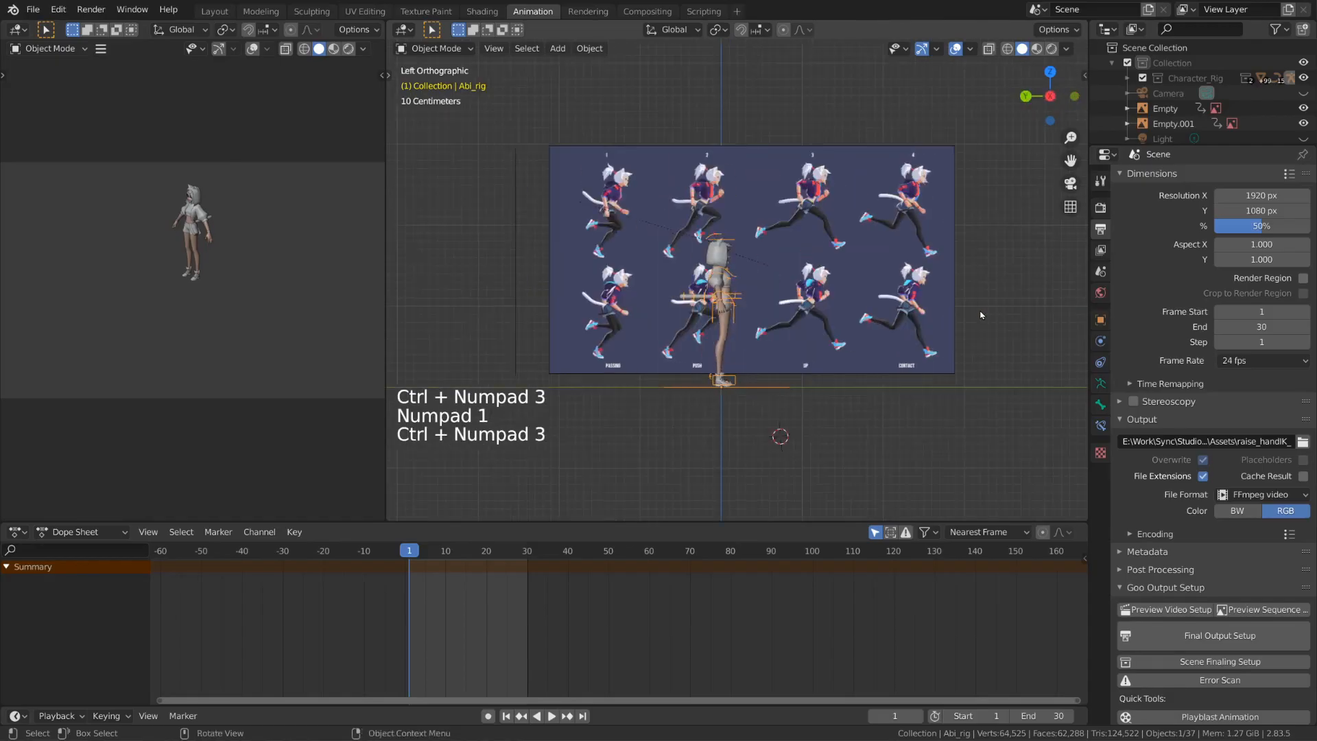
- Put the Abi_rig armature in Pose Mode and lower the torso control so the knees bend
scroll(848, 327, up, 3)
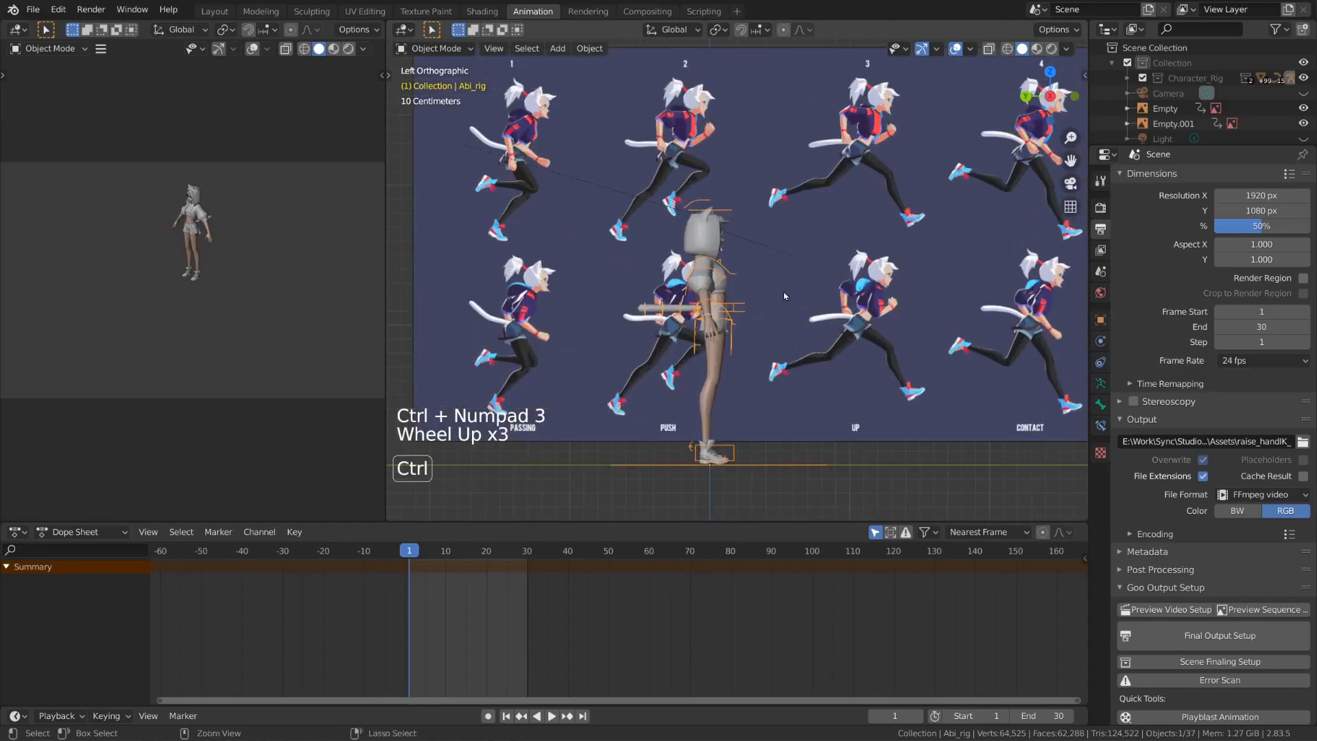
key(ctrl+Tab)
click(768, 310)
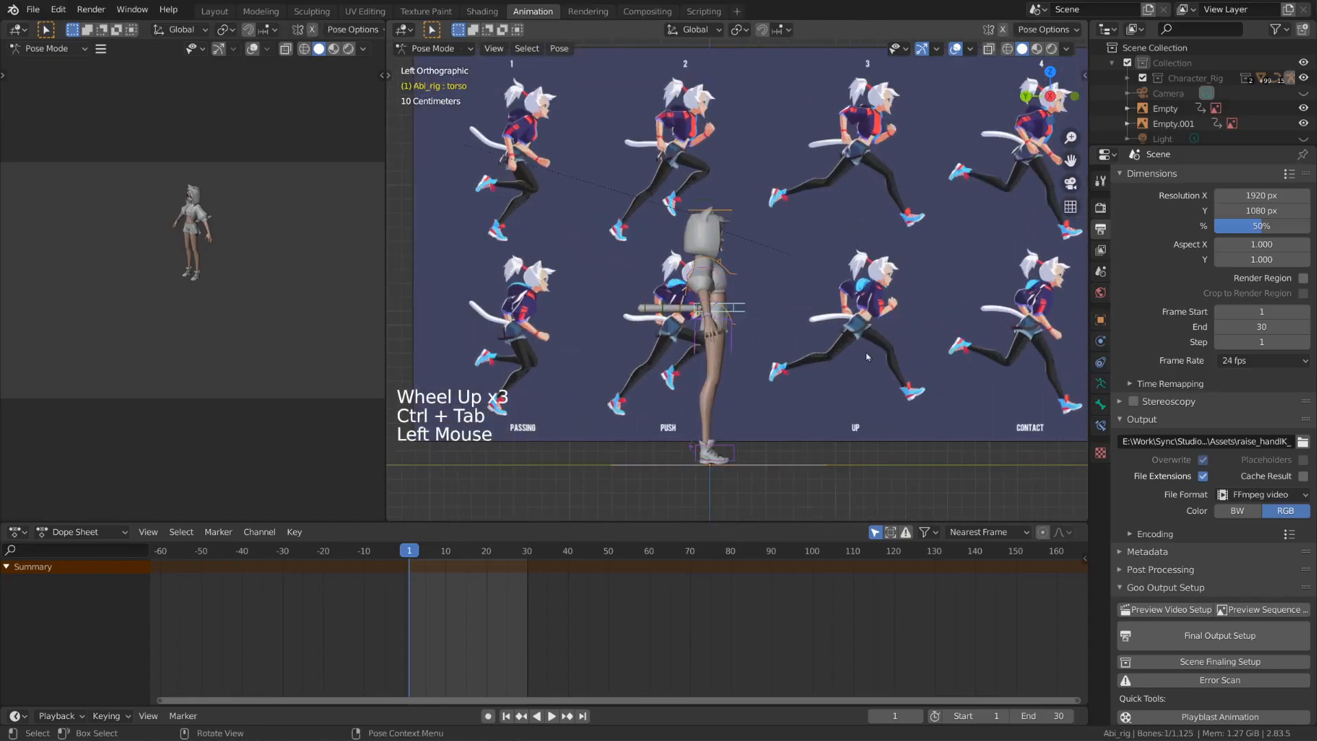
key(g)
click(738, 431)
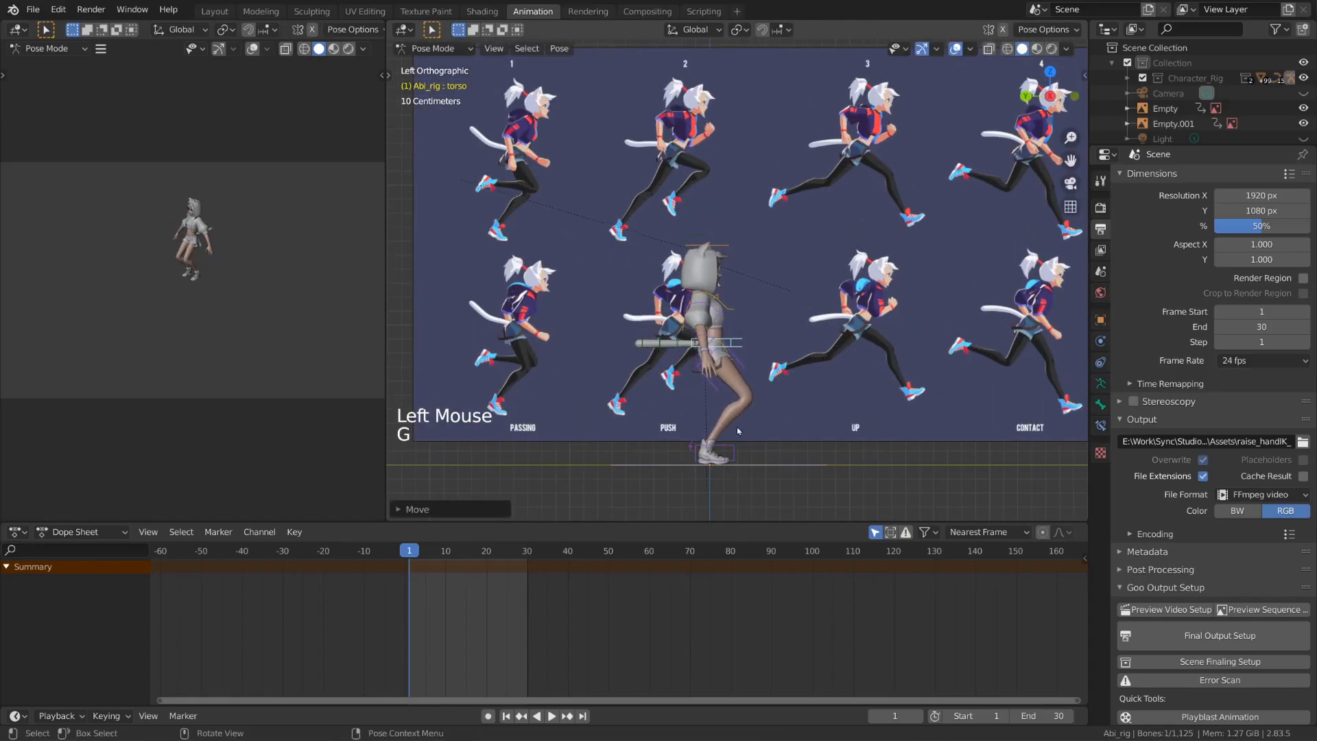
- Move the right foot's IK control forward and rotate it so the toes point upward on the heel
key(g)
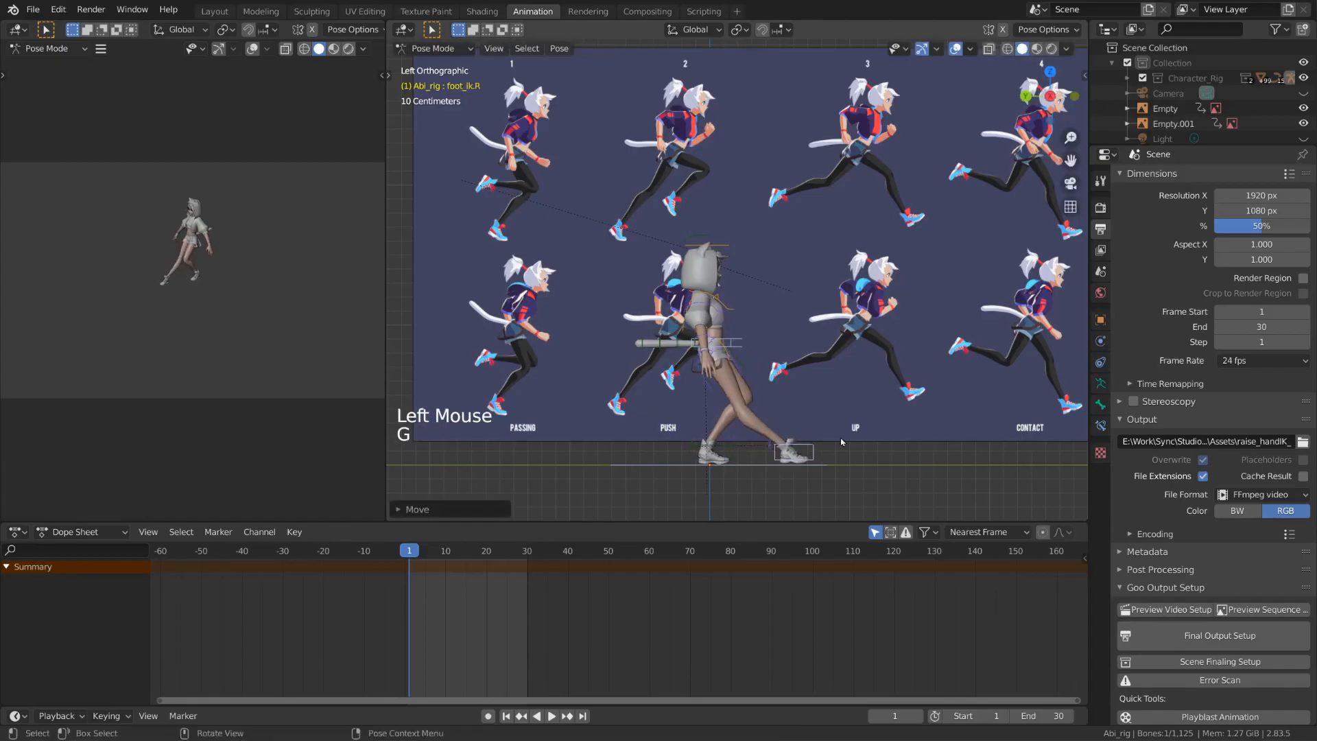
key(r)
click(815, 382)
key(g)
click(837, 379)
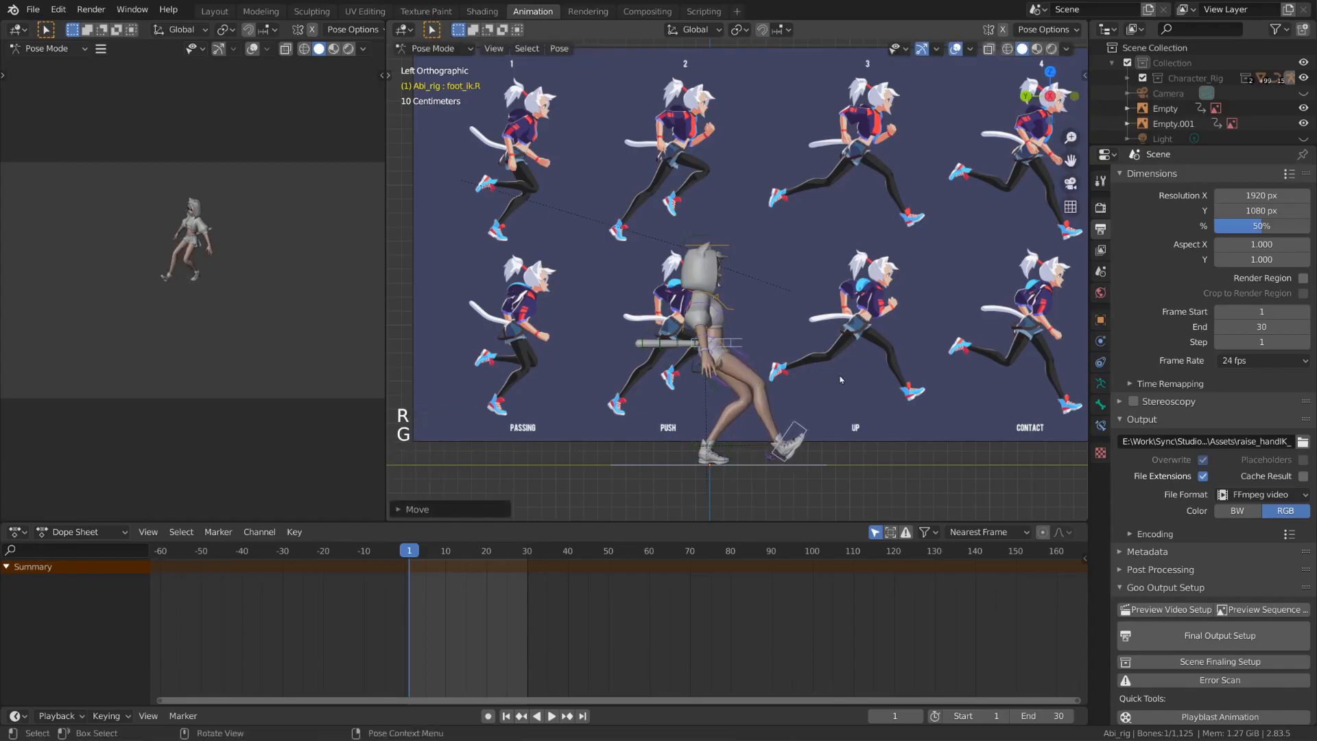
key(r)
click(861, 394)
- Move the left foot's IK control back behind the body, lift it and rotate it with the toes down
click(713, 451)
key(g)
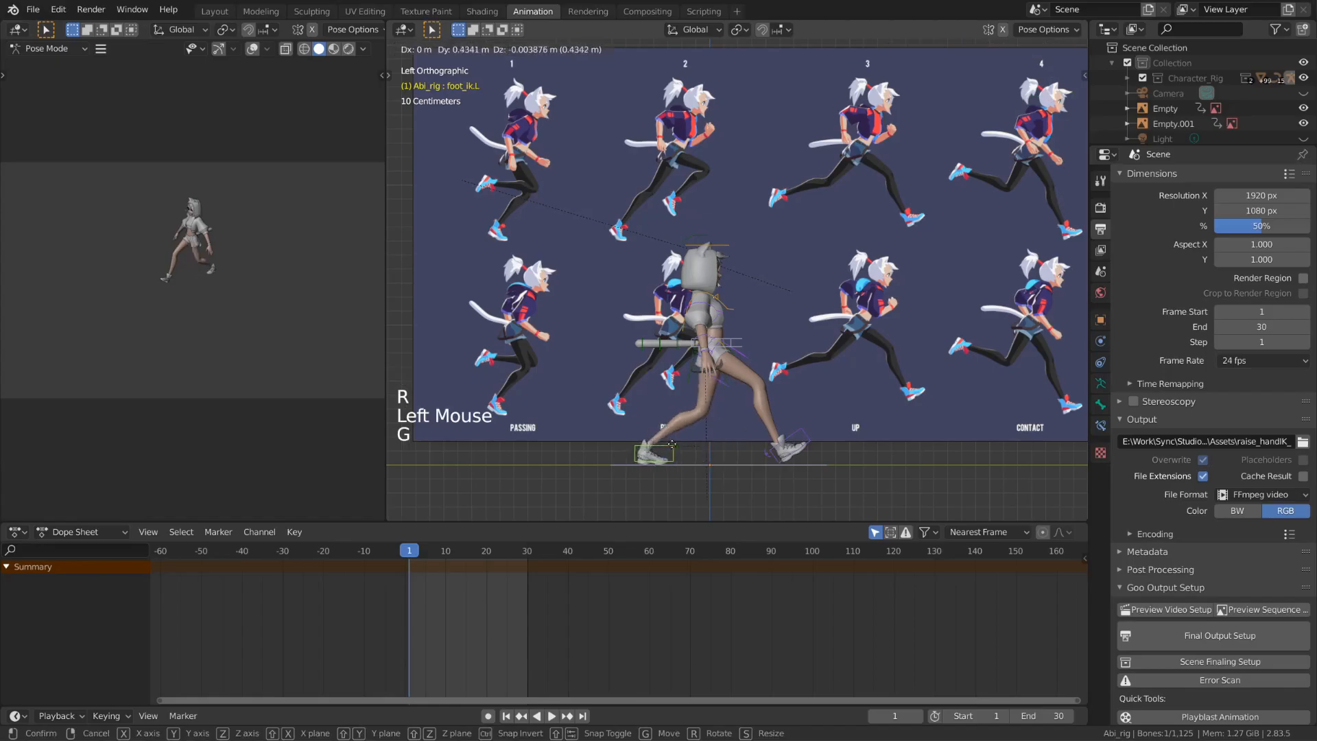
click(650, 446)
key(g)
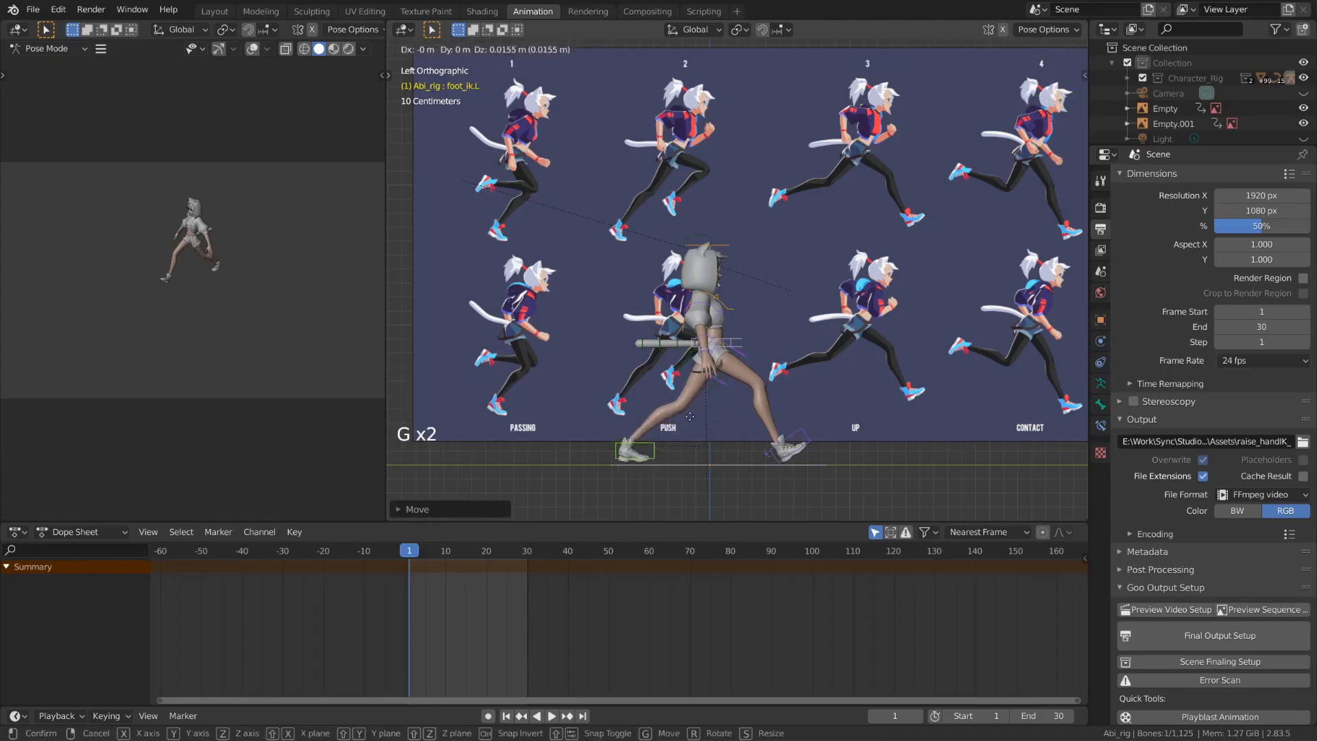
key(r)
click(700, 403)
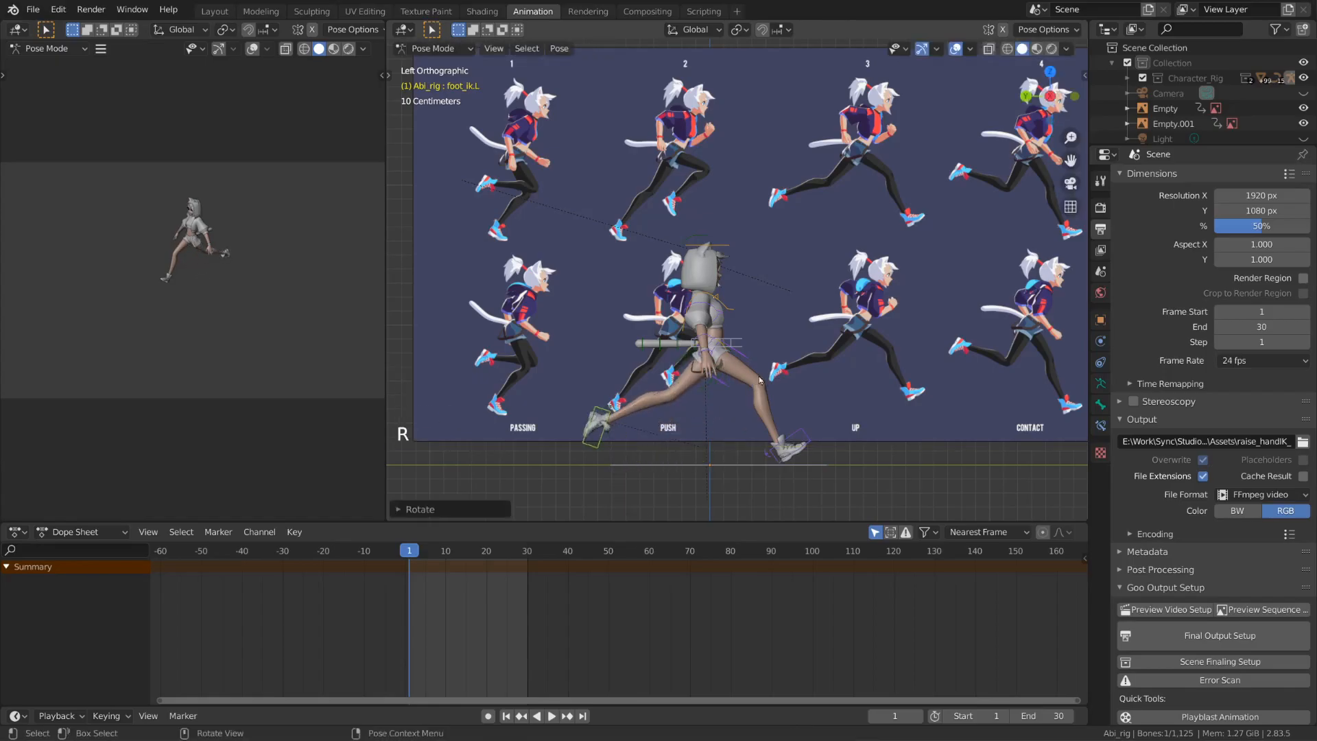
- Select the right upper arm control and set the right hand's IK-FK value to 0.000
key(n)
middle_drag(760, 329, 998, 165)
click(696, 310)
drag(995, 172, 932, 170)
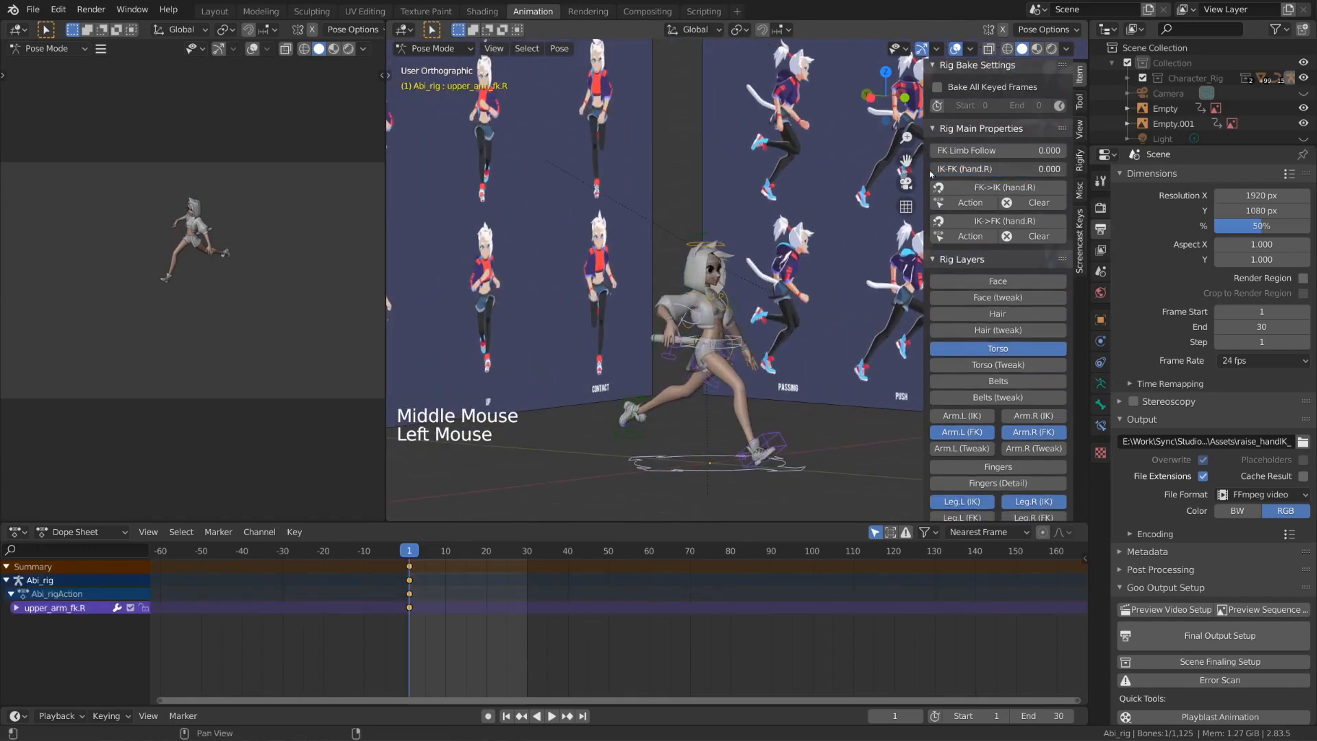
- Set the left hand's IK-FK value to 0.000 and switch the visible arm control layers from FK to IK
middle_drag(819, 322, 744, 333)
click(806, 334)
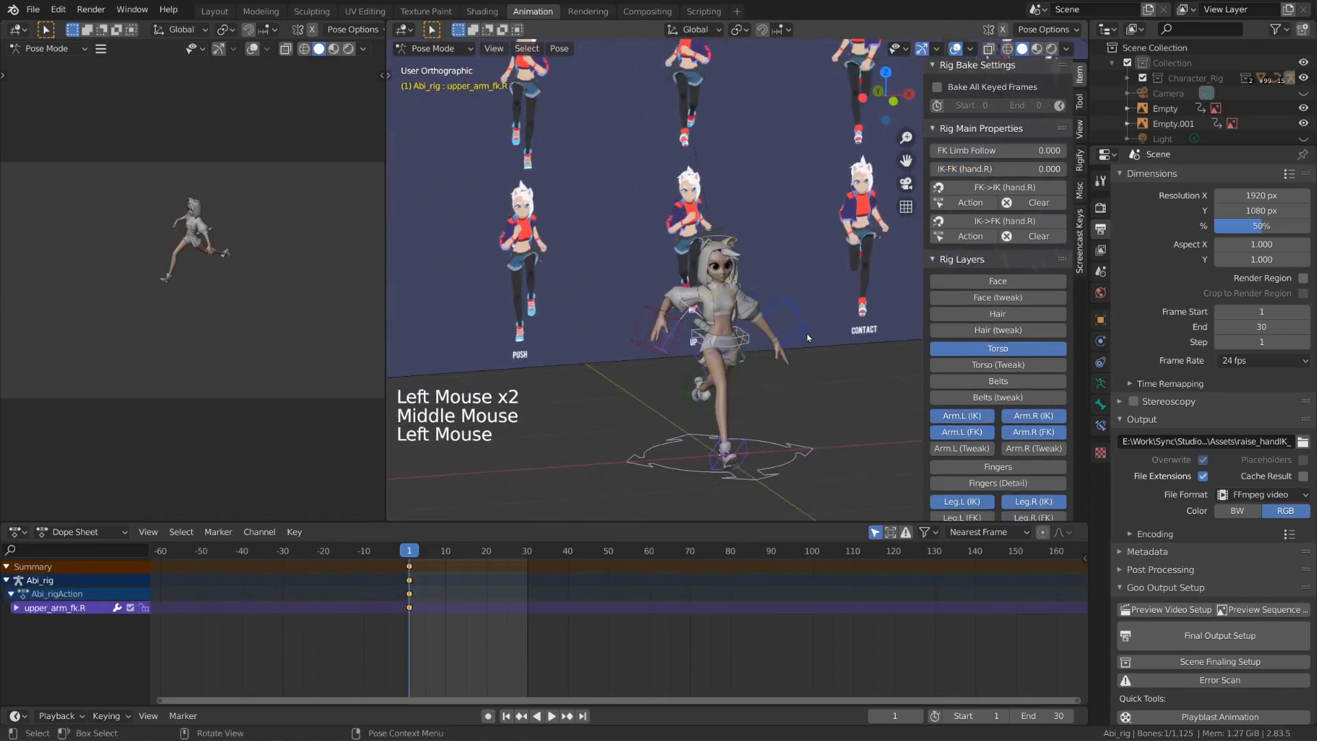
drag(1024, 135, 935, 136)
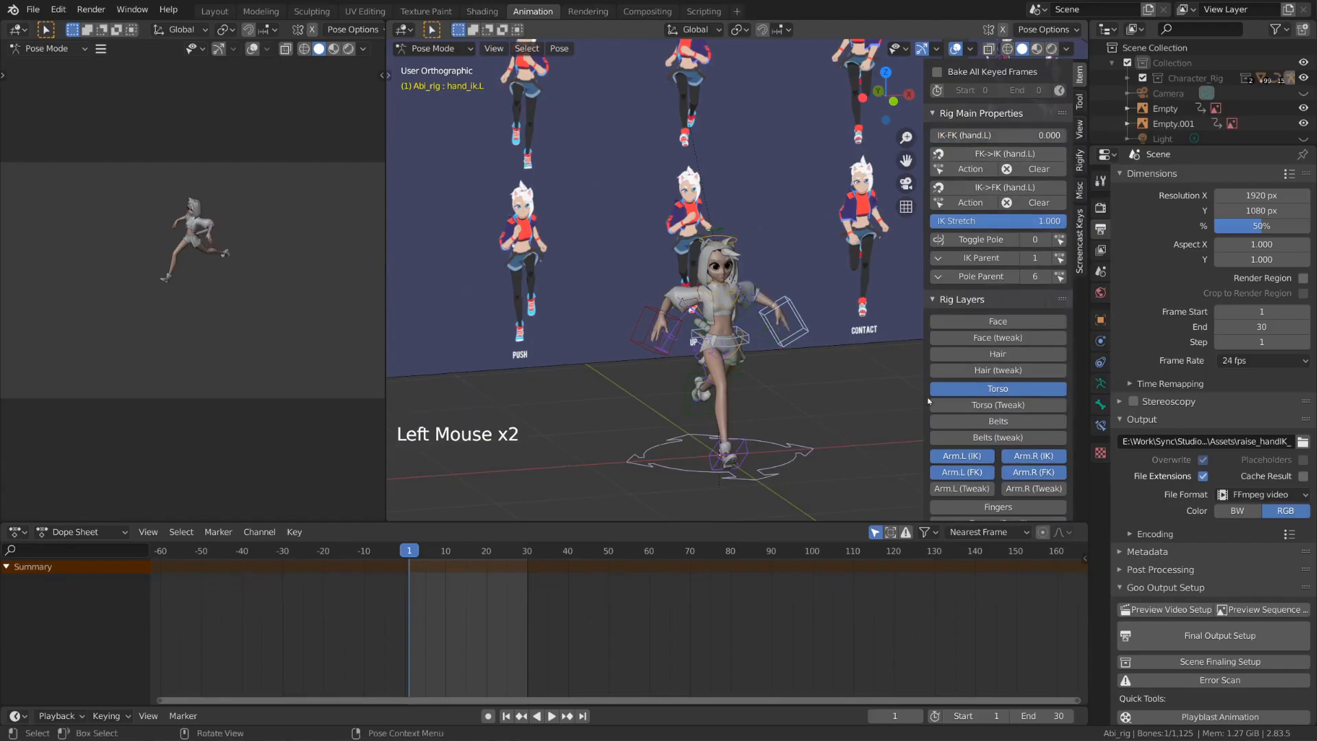
click(977, 472)
click(1029, 473)
key(n)
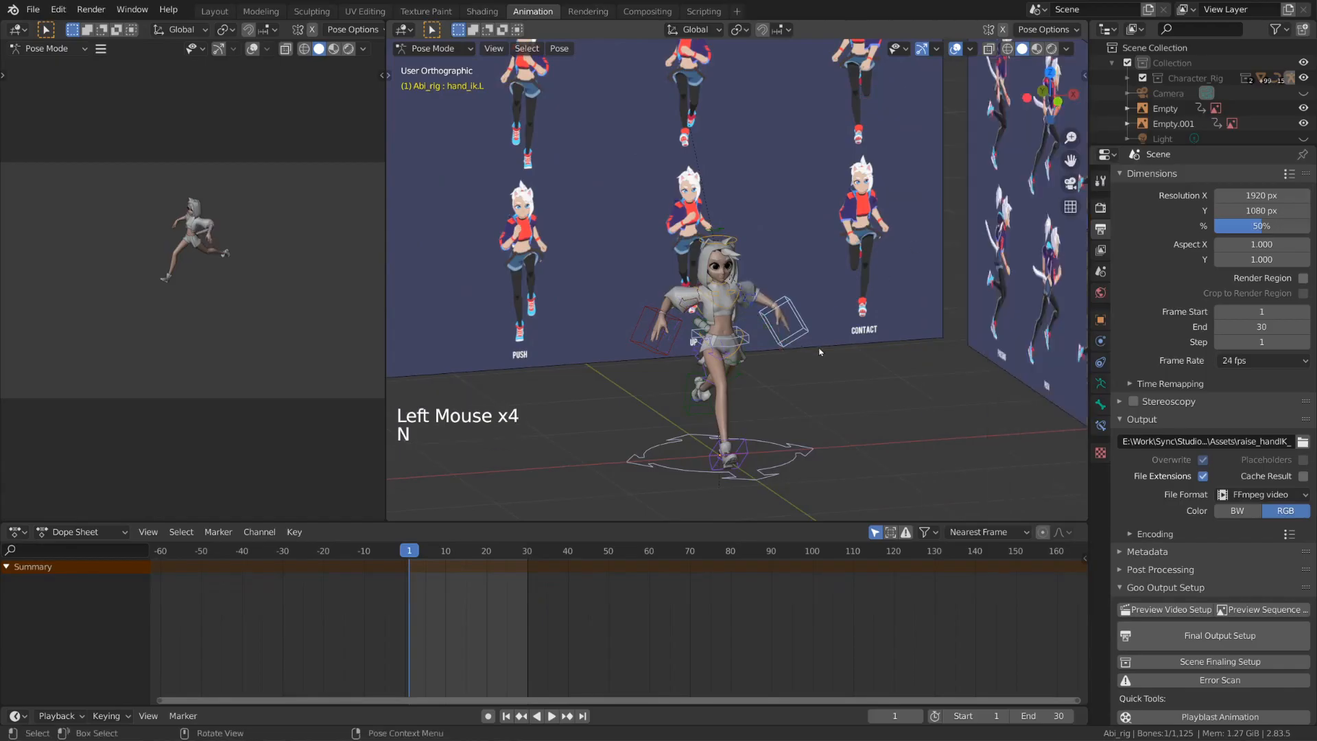
- Rotate the torso control in the Left Orthographic view so the body leans forward
middle_drag(960, 343, 858, 305)
key(ctrl+KP_1)
key(ctrl+KP_3)
click(749, 315)
key(r)
click(767, 303)
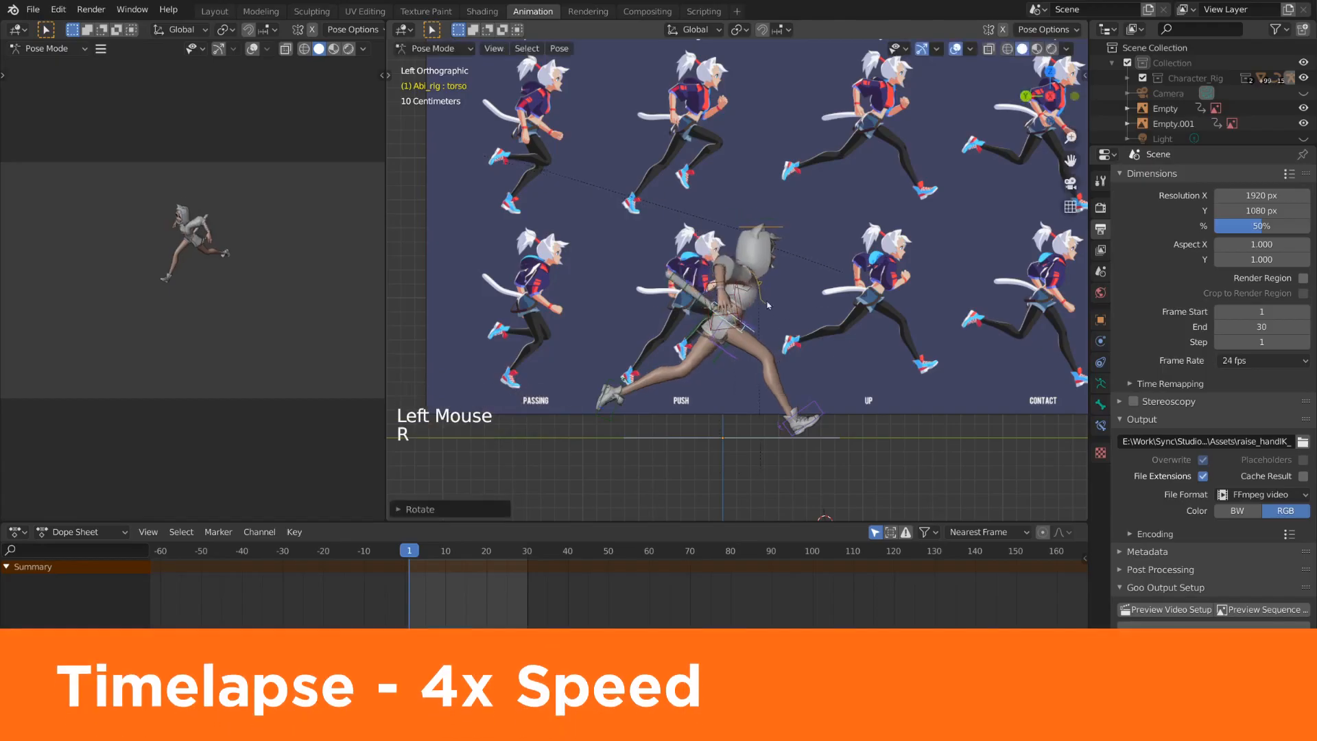
- Rotate and twist the upper body control to follow the running pose in the side reference
click(761, 287)
key(r)
click(870, 273)
key(r)
key(r)
click(872, 284)
- Rotate the hood and head controls so the face looks in the running direction
click(770, 249)
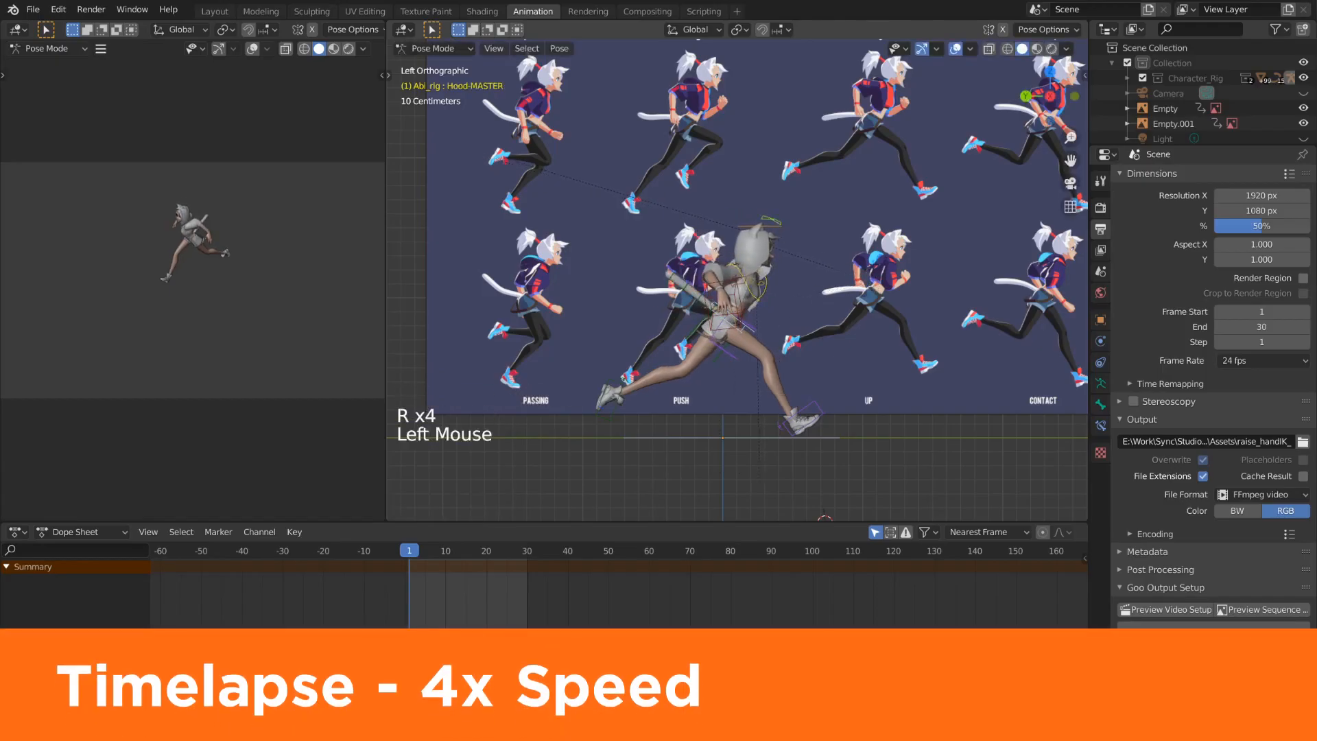
key(r)
click(768, 261)
key(r)
key(r)
key(r)
- Move the right hand's IK control backward beside the hips in the side view
click(721, 316)
key(g)
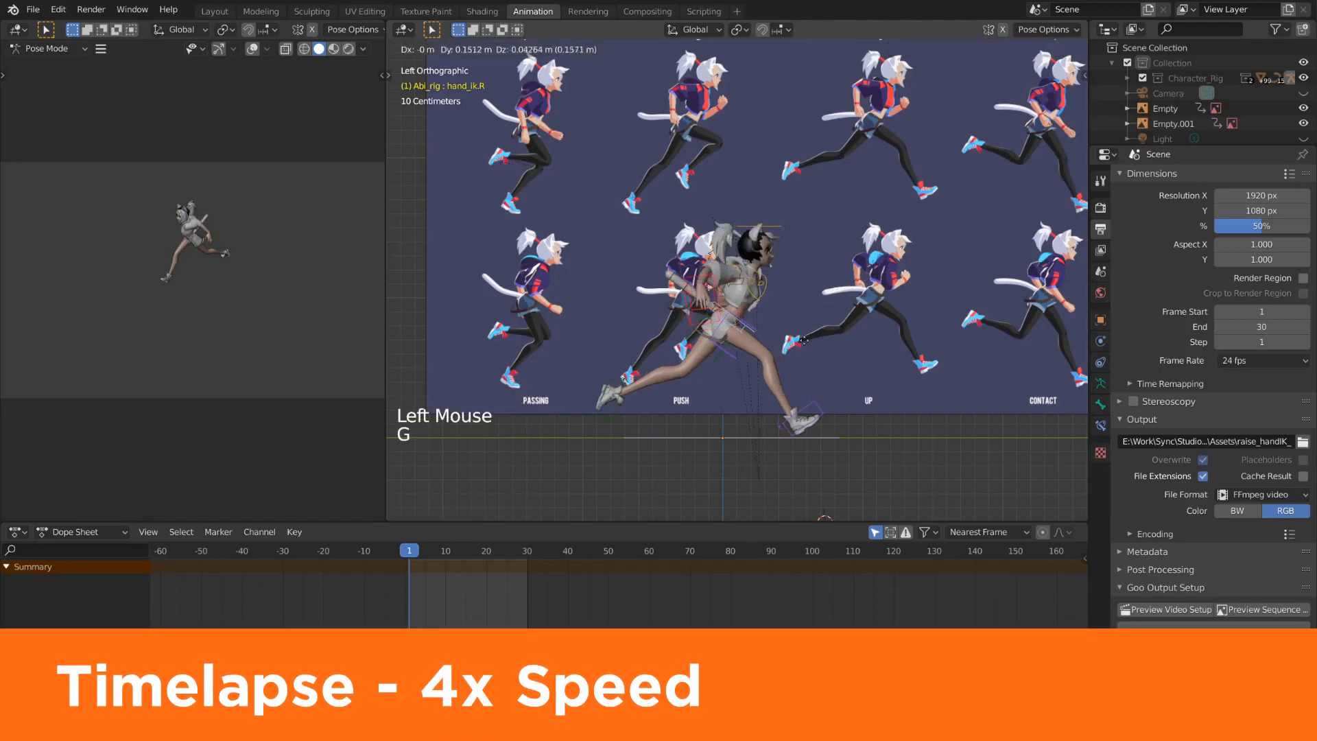
click(708, 308)
- Move and rotate the left hand's IK control so the arm bends forward in front of the chest
scroll(708, 308, up, 4)
middle_drag(708, 308, 597, 329)
click(826, 358)
key(ctrl+KP_3)
scroll(830, 309, down, 3)
shift+middle_drag(835, 282, 762, 308)
key(g)
key(r)
key(g)
key(r)
key(r)
- Refine the left hand control's position and rotation against the side reference
key(ctrl+KP_Decimal)
key(ctrl+KP_3)
scroll(803, 356, down, 9)
key(g)
key(r)
key(r)
- Move and rotate the left hand's IK control across the chest in the Front Orthographic view
key(KP_1)
shift+scroll(762, 308, up, 1)
shift+middle_drag(761, 309, 752, 314)
key(g)
click(752, 314)
key(r)
key(r)
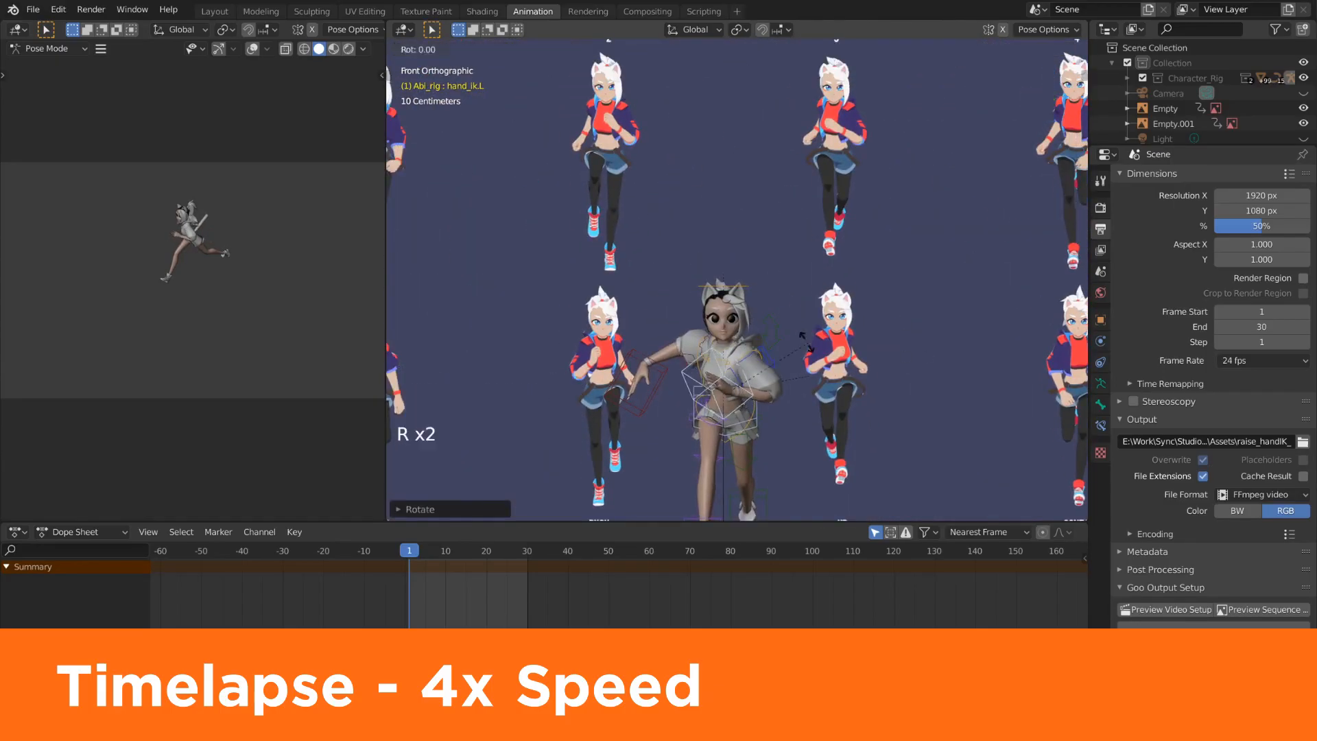
key(r)
click(748, 322)
- Move the right hand's IK control inward, closer to the body, in the front view
click(652, 384)
key(g)
click(693, 401)
- Reposition and rotate the left foot's IK control in the front view to match the front reference
shift+middle_drag(694, 405, 712, 303)
click(750, 443)
key(g)
mouse_move(751, 442)
shift+middle_down()
mouse_move(744, 502)
mouse_move(735, 448)
shift+middle_up()
click(741, 490)
key(r)
- Move and rotate the right foot's IK control, shifting it along X toward the body's centreline
click(717, 461)
key(g)
key(r)
click(817, 301)
key(g)
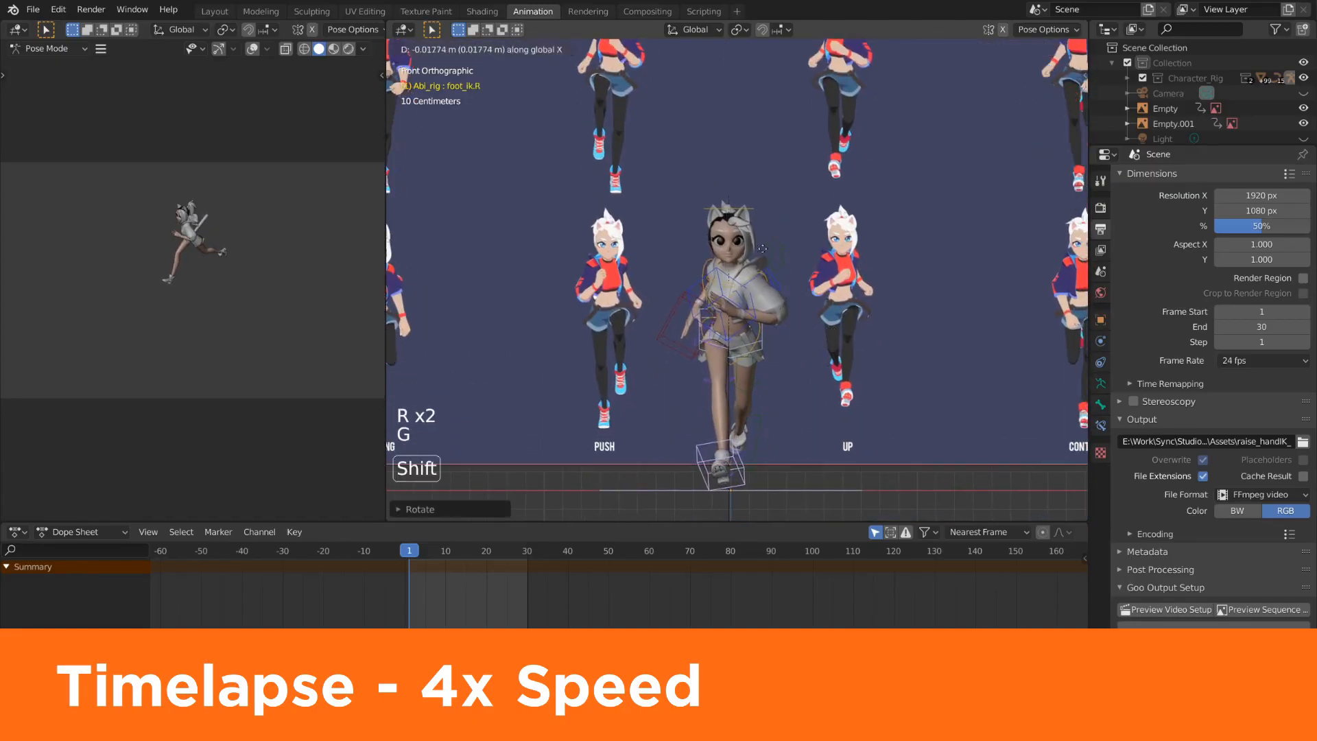
click(796, 301)
- Adjust the left hand's position in front of the chest and angle the right hand outward in the front view
shift+middle_drag(768, 274, 752, 328)
click(738, 322)
key(g)
click(729, 298)
click(691, 365)
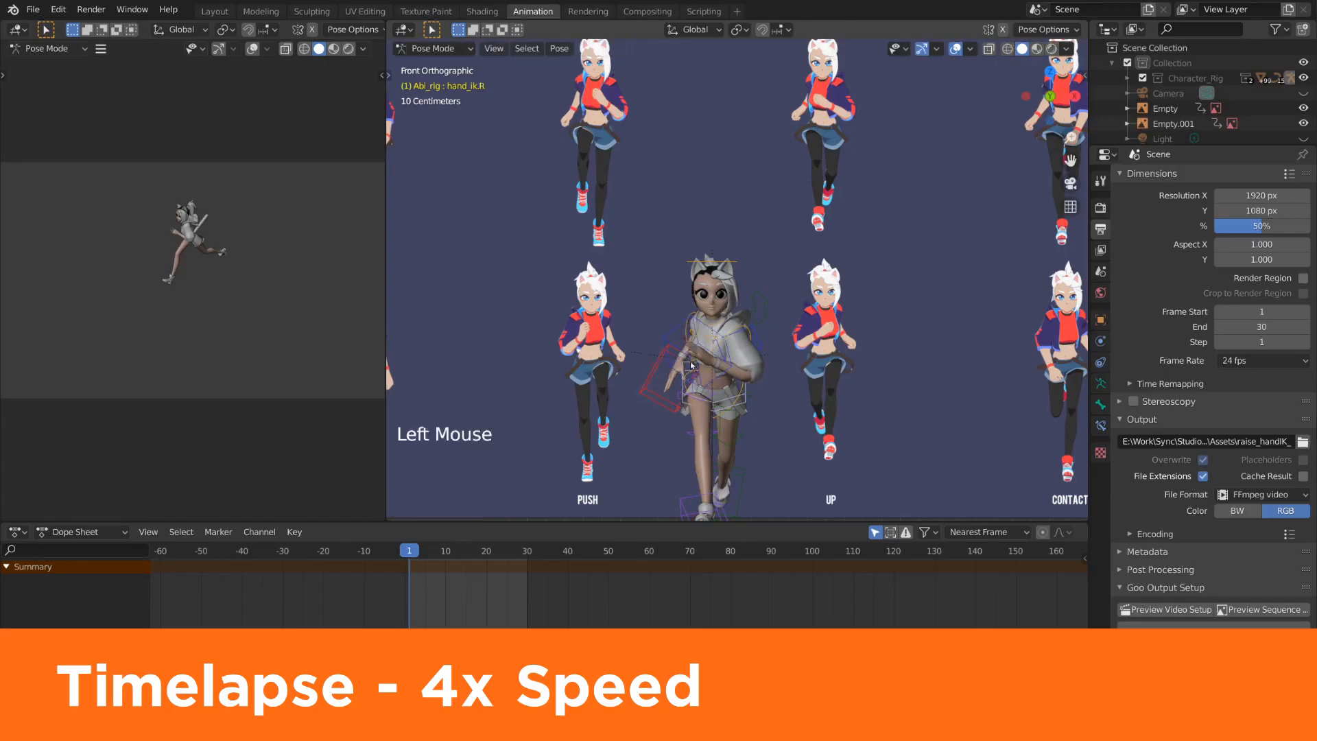
click(810, 389)
- Rotate the head control in the Left Orthographic view to match the side reference
scroll(769, 329, down, 1)
click(729, 269)
scroll(729, 269, up, 1)
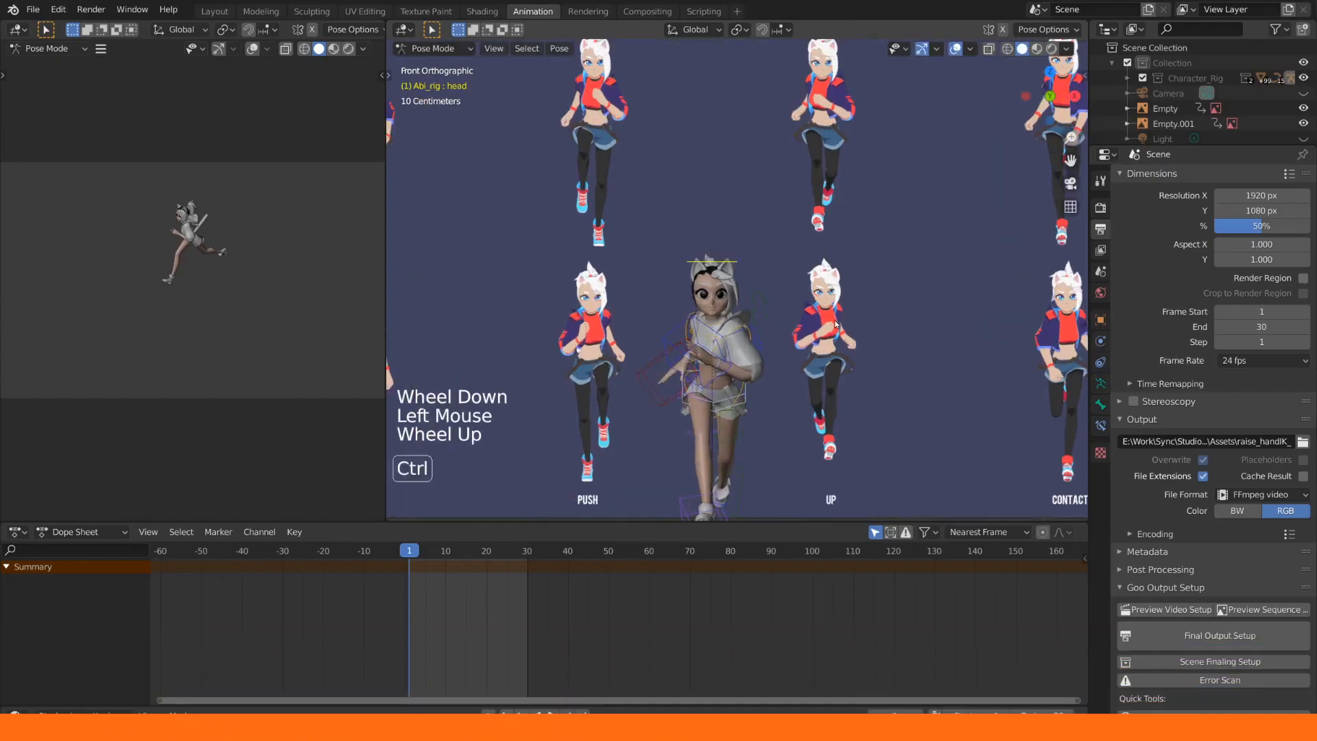
key(ctrl+KP_3)
scroll(788, 295, down, 1)
key(r)
shift+middle_drag(796, 301, 809, 343)
scroll(810, 342, up, 2)
- Select the right hand's IK control and show the rig's Fingers control layer
click(805, 350)
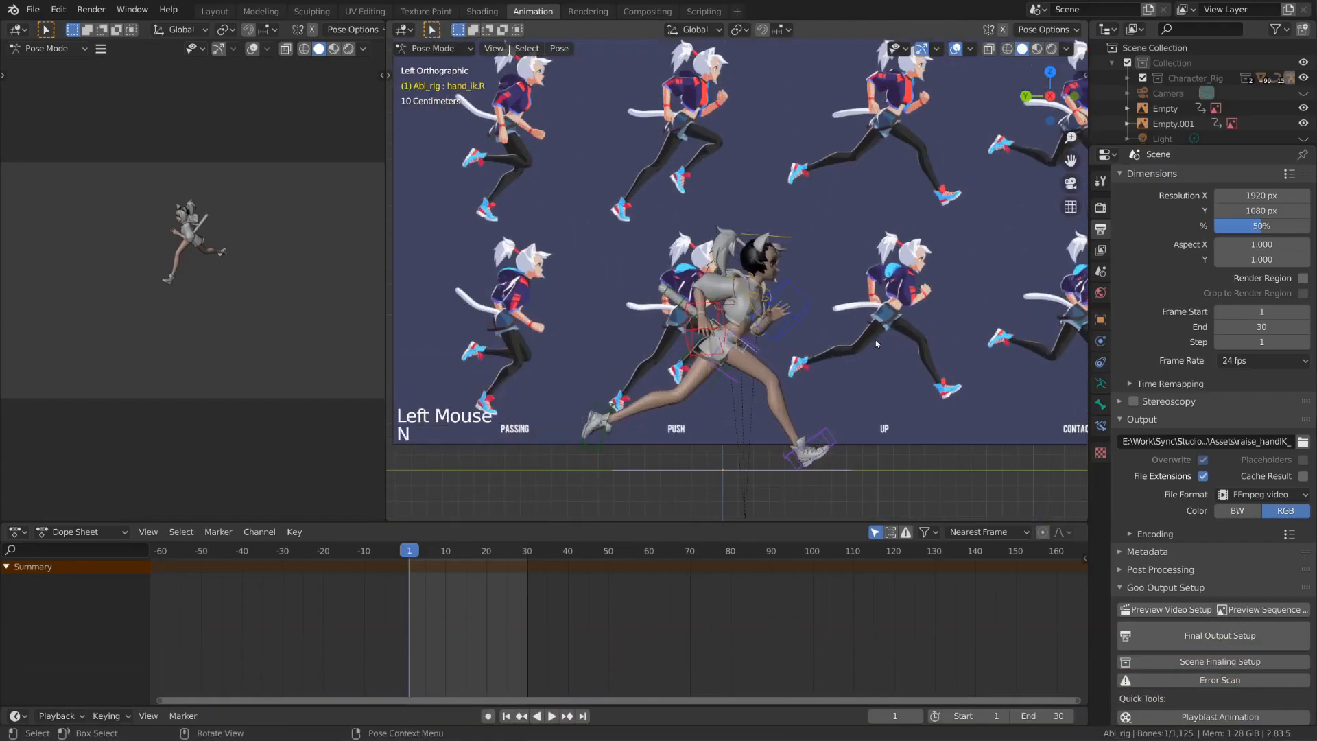
scroll(995, 373, down, 3)
click(1007, 442)
key(n)
- Clear the rotation of the right hand's finger master controls and scale them to curl the fingers
scroll(796, 343, up, 8)
shift+middle_drag(727, 302, 851, 124)
click(761, 322)
shift+click(728, 304)
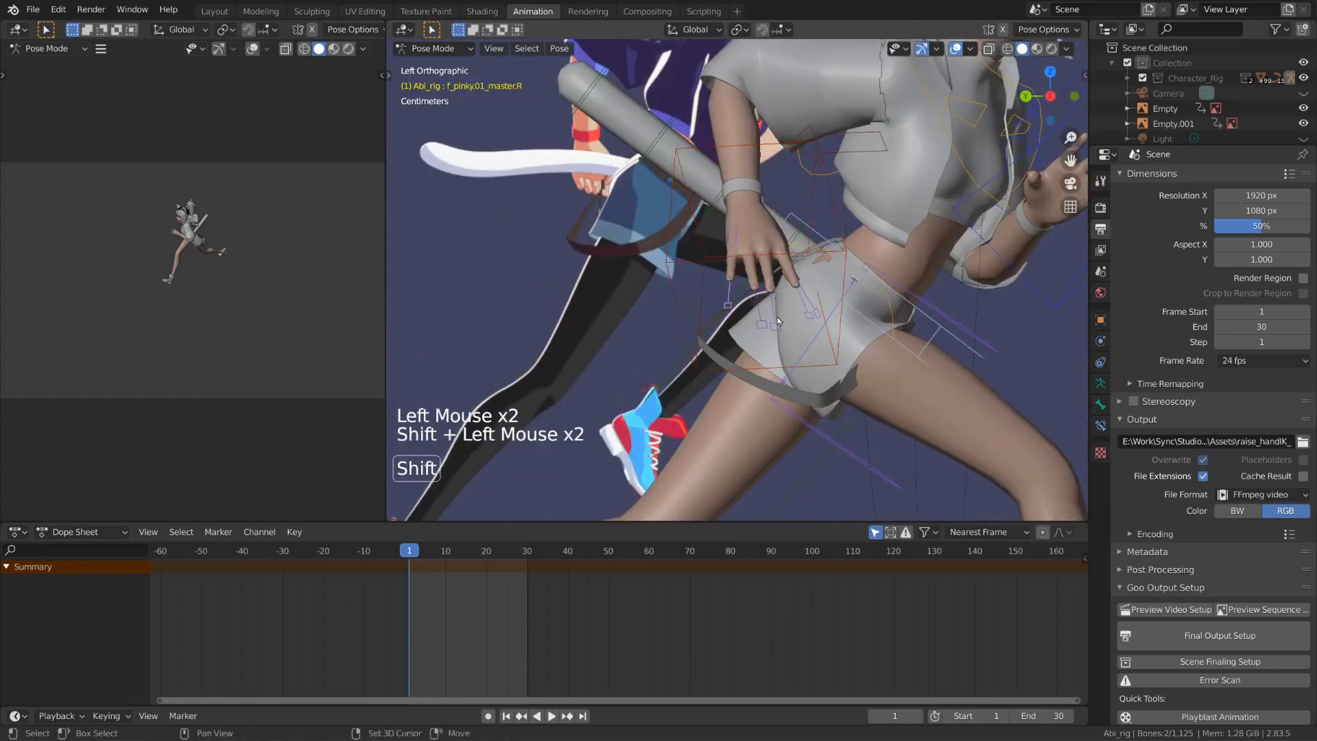
shift+click(810, 314)
key(alt+r)
middle_drag(811, 314, 859, 324)
key(s)
click(912, 343)
key(KP_Decimal)
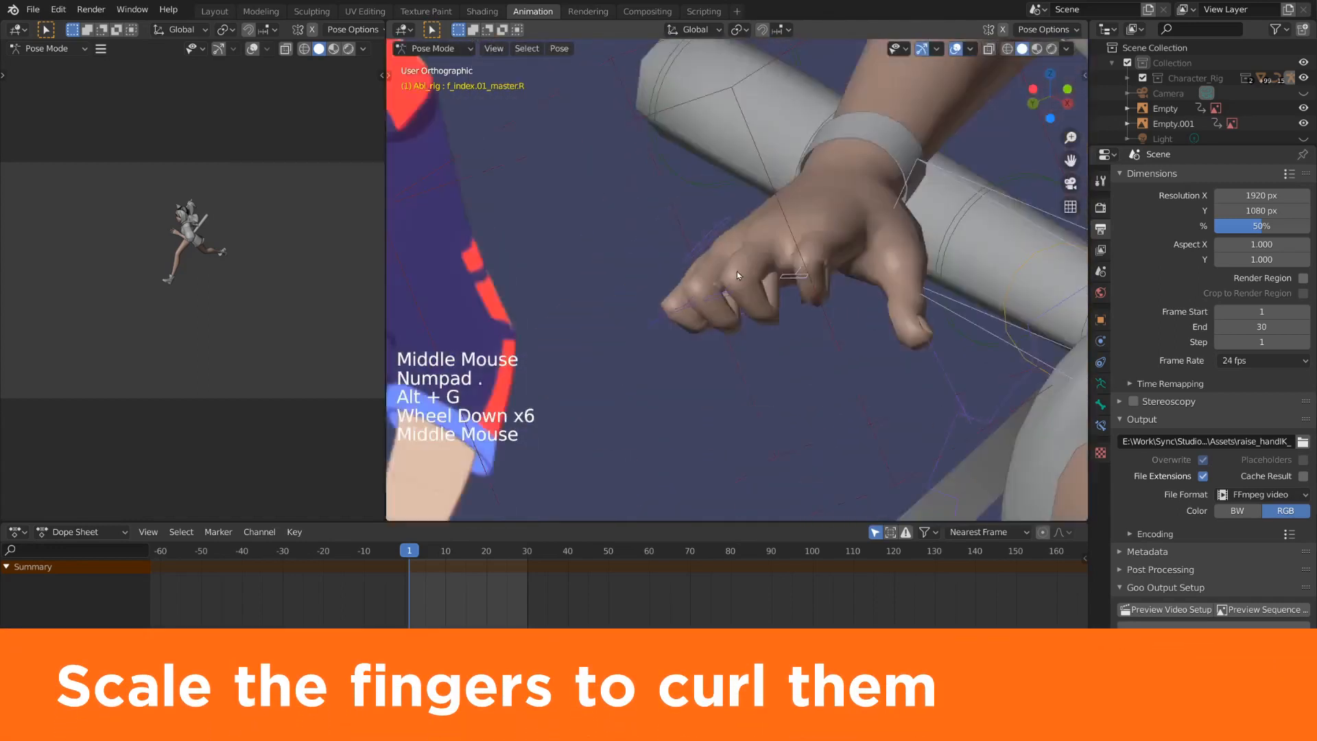
- Rotate the right hand's curled fingers and trackball-rotate its thumb inward to form a relaxed fist
middle_drag(736, 275, 917, 232)
key(r)
click(782, 332)
click(950, 418)
middle_drag(782, 332, 829, 282)
scroll(950, 419, down, 2)
key(r)
key(r)
click(904, 296)
- Curl the left hand's fingers by scaling their master controls, clear their location and rotate them into a fist
scroll(904, 296, down, 6)
click(706, 253)
shift+click(677, 203)
shift+middle_drag(700, 183, 755, 303)
key(s)
click(828, 249)
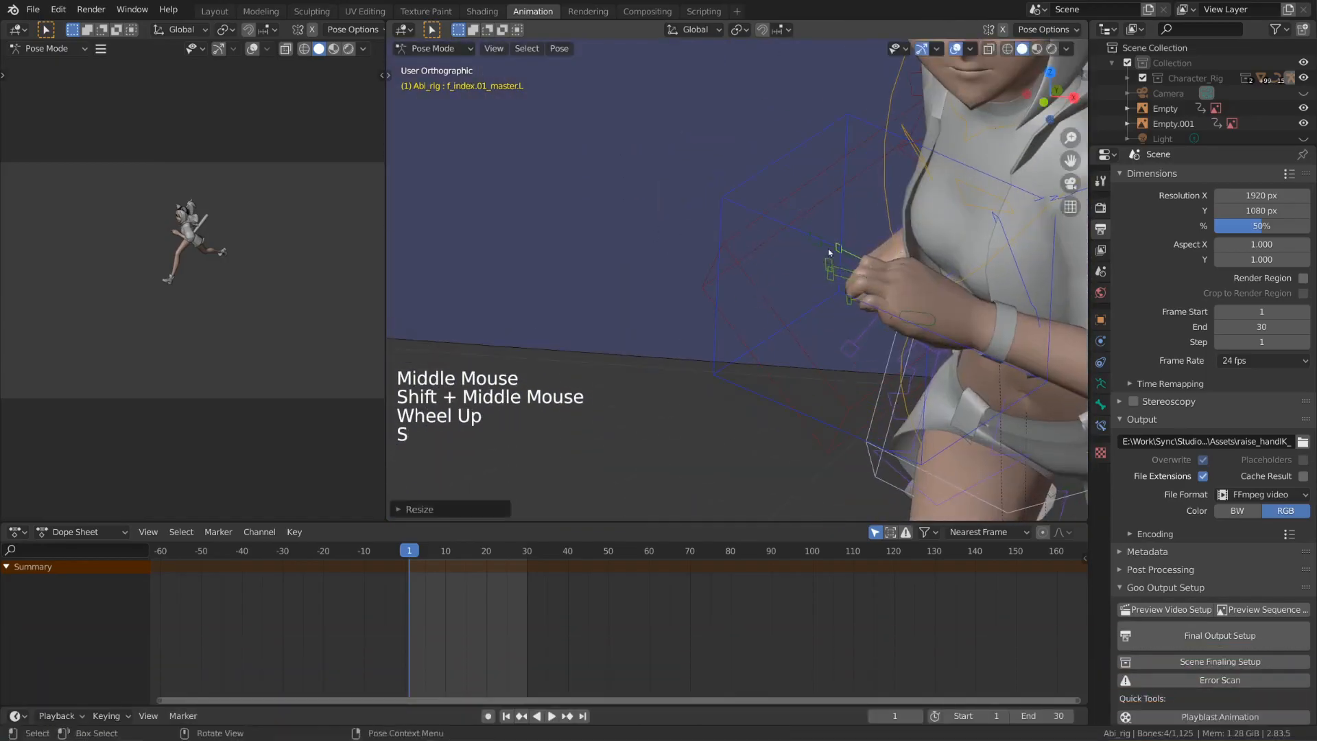
key(alt+g)
scroll(844, 267, up, 3)
key(r)
click(974, 257)
- Trackball-rotate the left hand's thumb control so the thumb closes over the curled fingers
middle_drag(974, 257, 937, 264)
click(916, 245)
key(r)
key(r)
scroll(857, 258, down, 4)
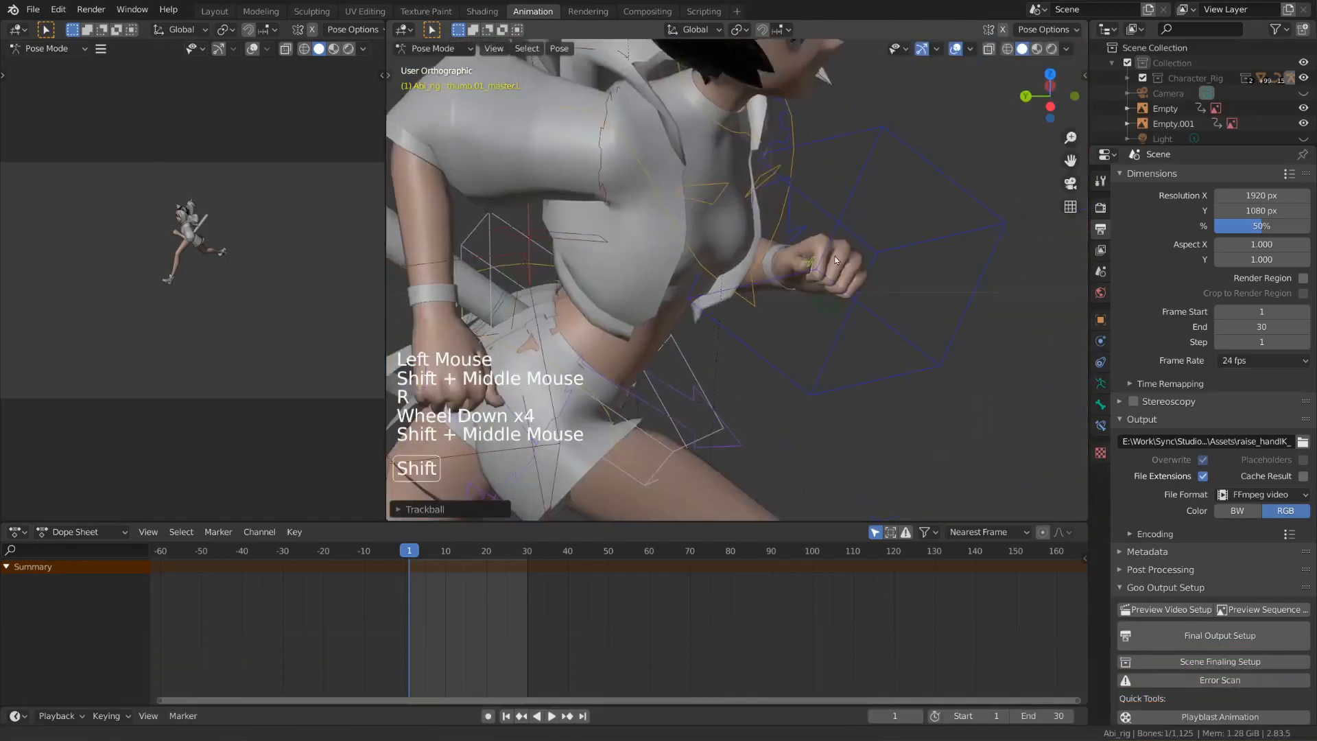
shift+middle_drag(835, 260, 892, 254)
key(r)
middle_drag(892, 254, 864, 257)
click(915, 249)
- Reposition the left foot's IK control in the Left Orthographic view to match the leading foot of the side reference
scroll(892, 254, down, 8)
key(ctrl+KP_3)
scroll(754, 342, down, 1)
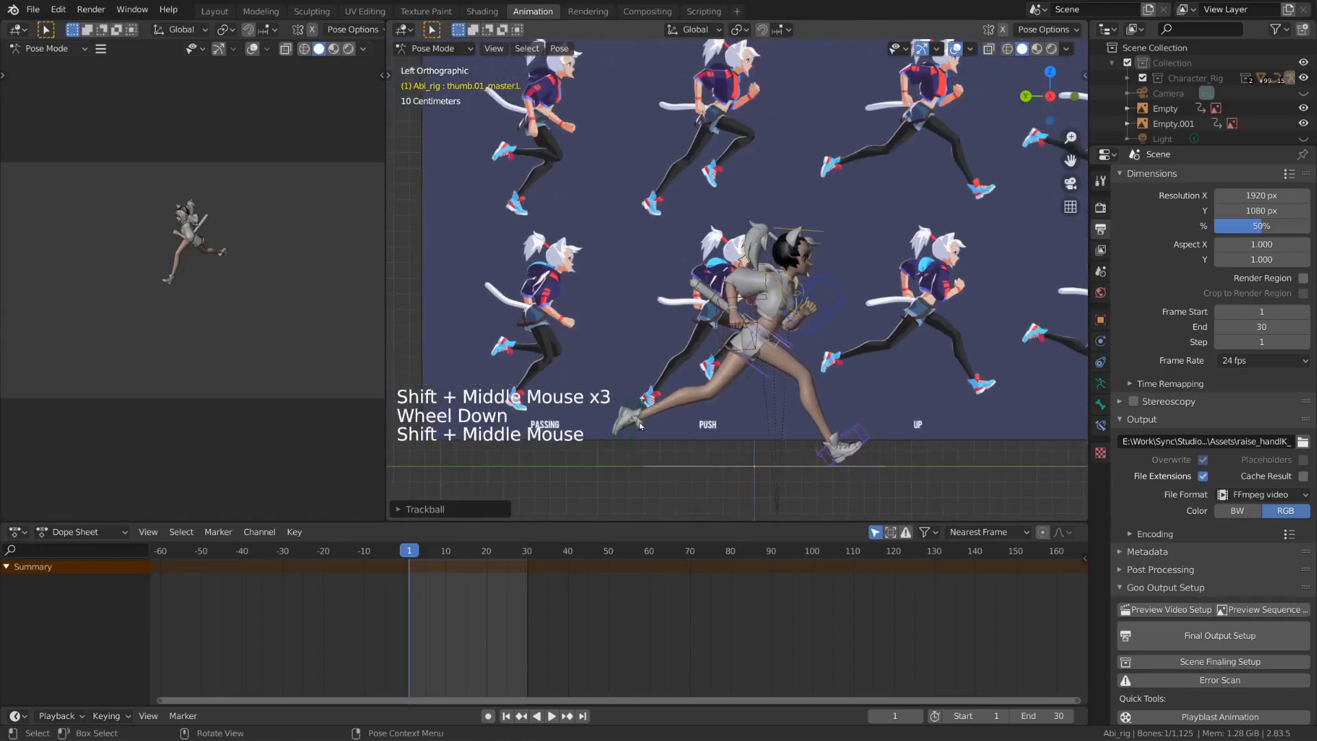
click(849, 446)
key(g)
mouse_move(850, 446)
shift+middle_down()
mouse_move(841, 431)
mouse_move(857, 440)
shift+middle_up()
click(854, 432)
mouse_move(857, 392)
middle_down()
mouse_move(898, 410)
mouse_move(871, 370)
middle_up()
shift+middle_drag(871, 370, 843, 384)
key(ctrl+KP_3)
scroll(873, 406, down, 1)
scroll(843, 384, up, 1)
key(g)
- Add the torso and right foot controls to the selection and raise them with the left foot about 0.07 m along Z
shift+click(728, 361)
shift+click(587, 459)
key(g)
key(z)
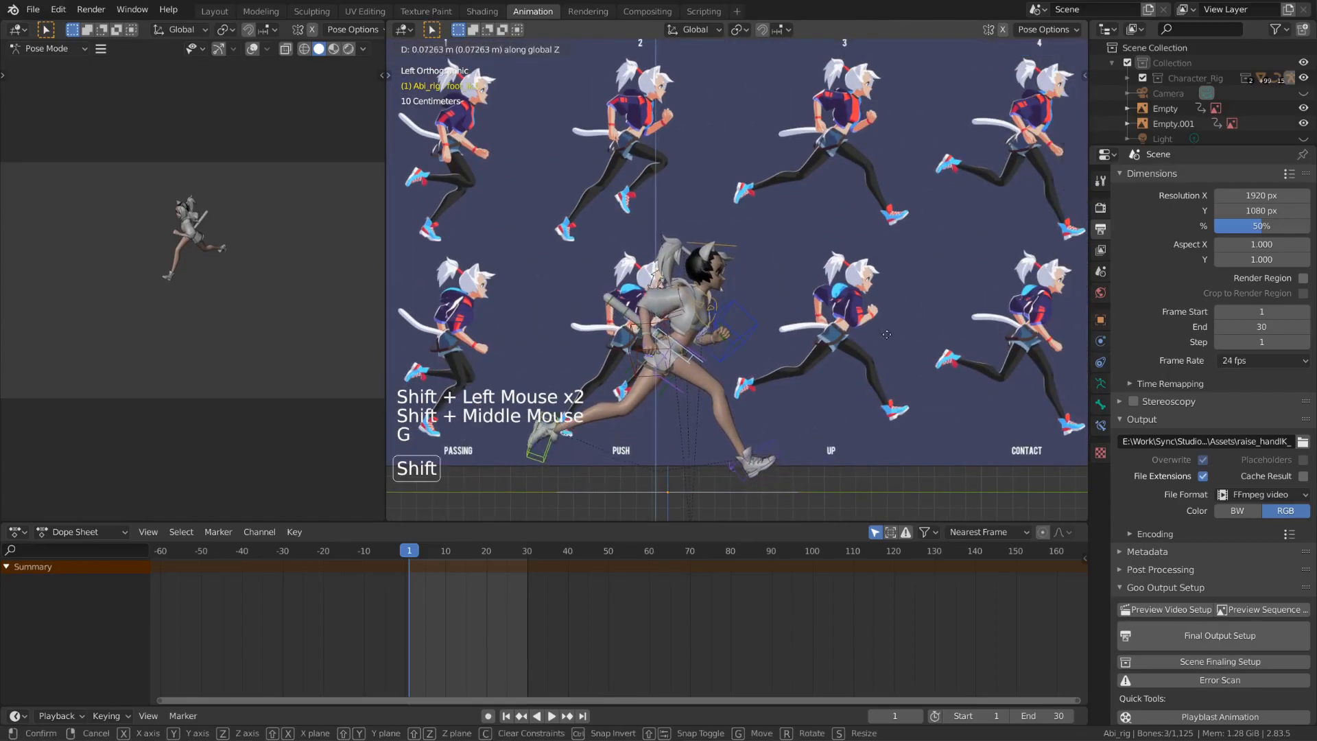
click(887, 334)
- Adjust the position of the right hand's IK control in the front view
shift+middle_drag(887, 334, 850, 343)
scroll(851, 343, down, 2)
shift+middle_drag(850, 343, 900, 402)
key(KP_1)
scroll(726, 349, up, 2)
click(727, 370)
key(g)
click(727, 376)
scroll(727, 377, down, 1)
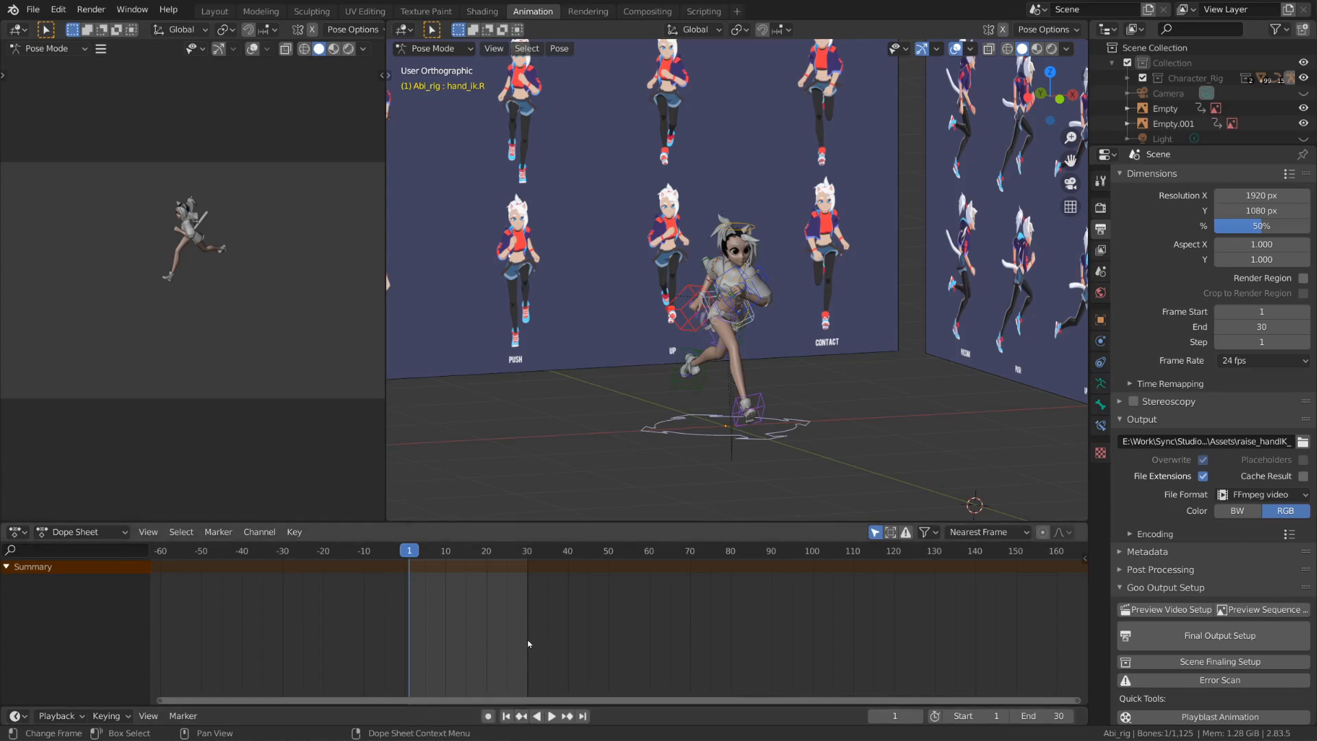
- Insert a Whole Character keyframe at frame 1 and select all of the rig's visible controls
middle_drag(871, 351, 871, 369)
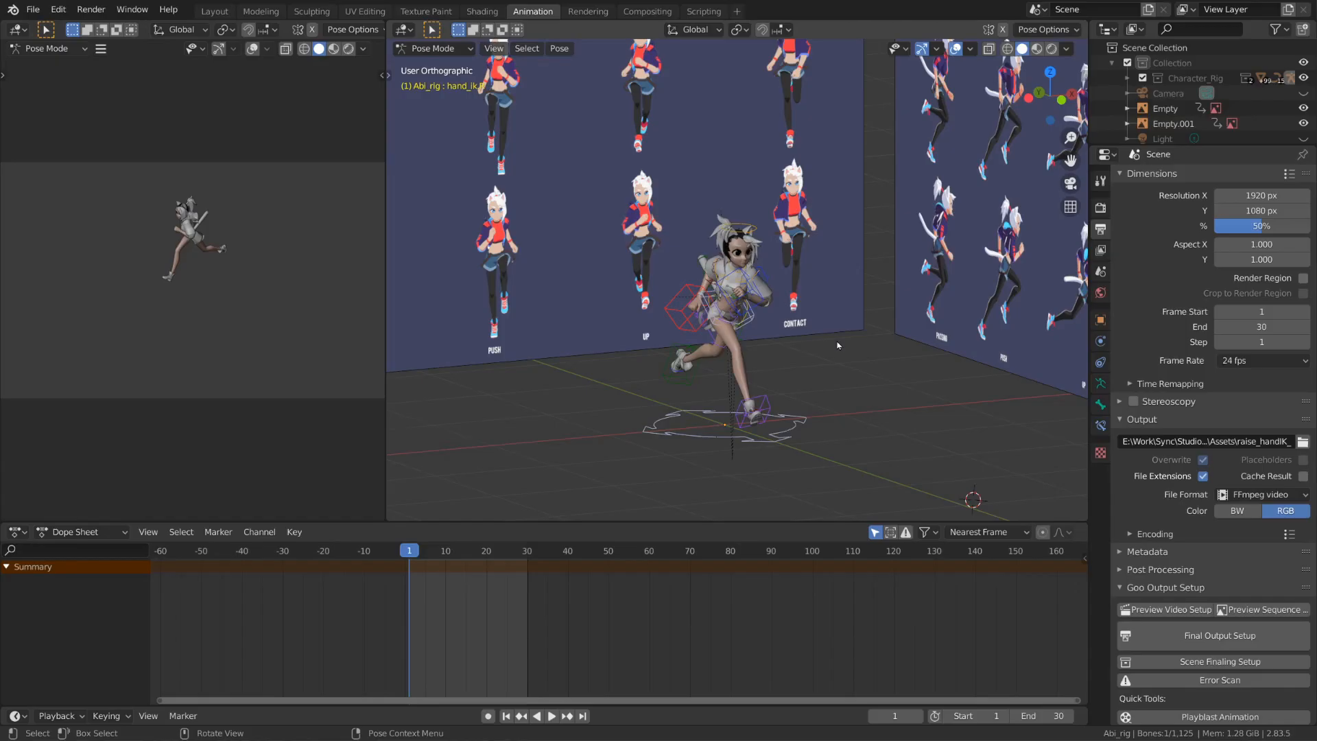
key(i)
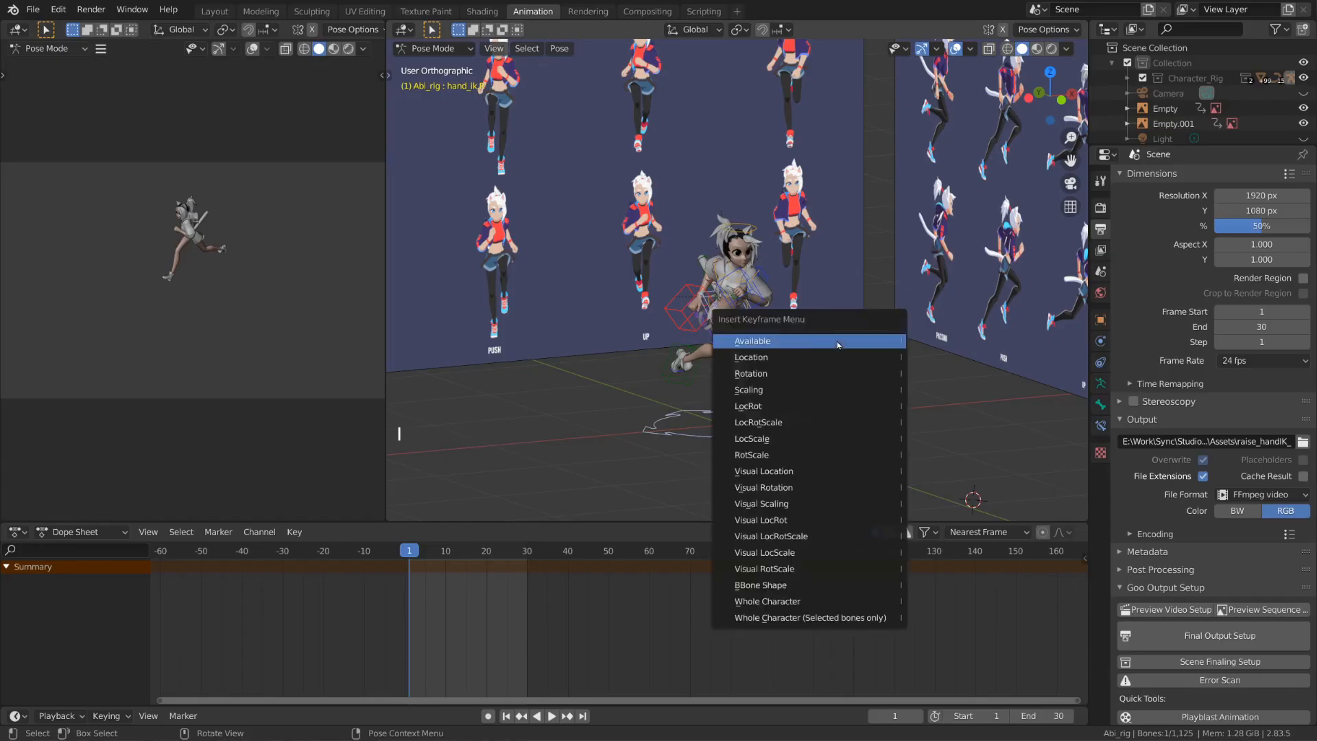
click(828, 602)
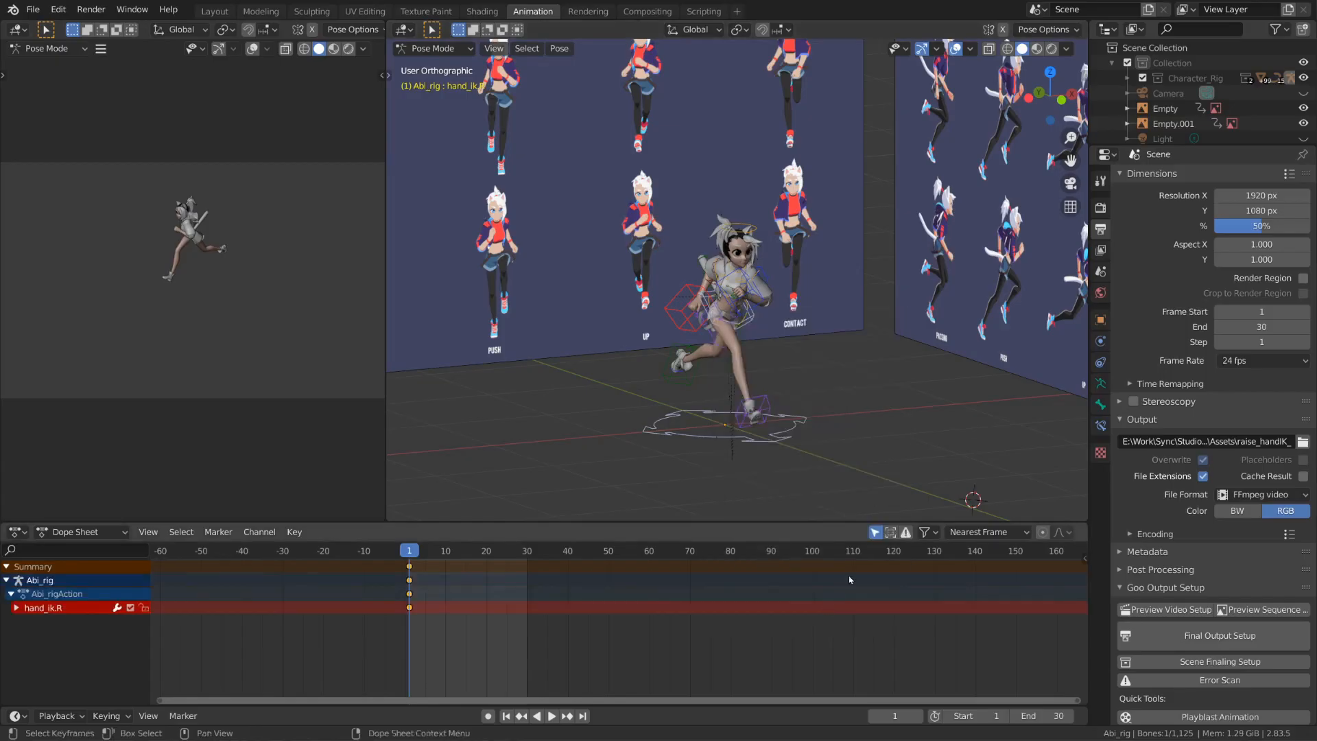
key(a)
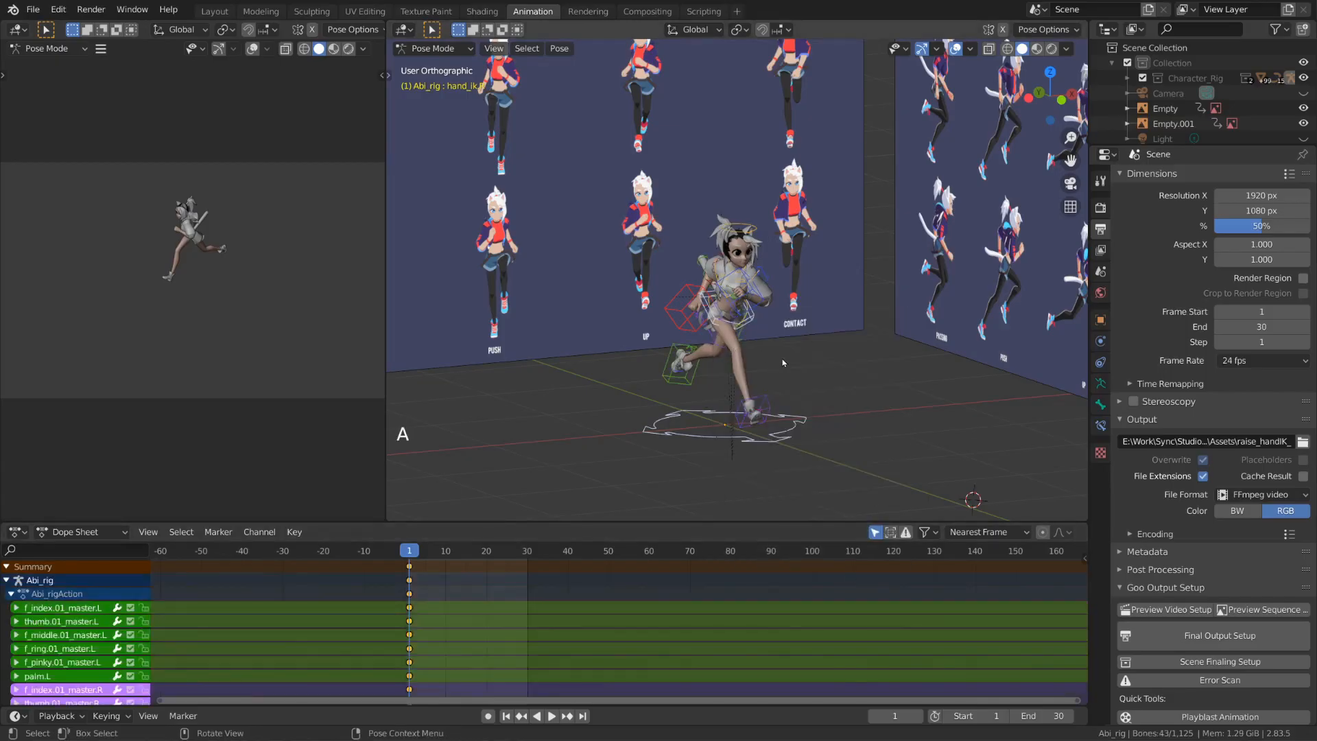
mouse_move(579, 566)
middle_down()
mouse_move(591, 569)
mouse_move(611, 508)
mouse_move(599, 565)
middle_up()
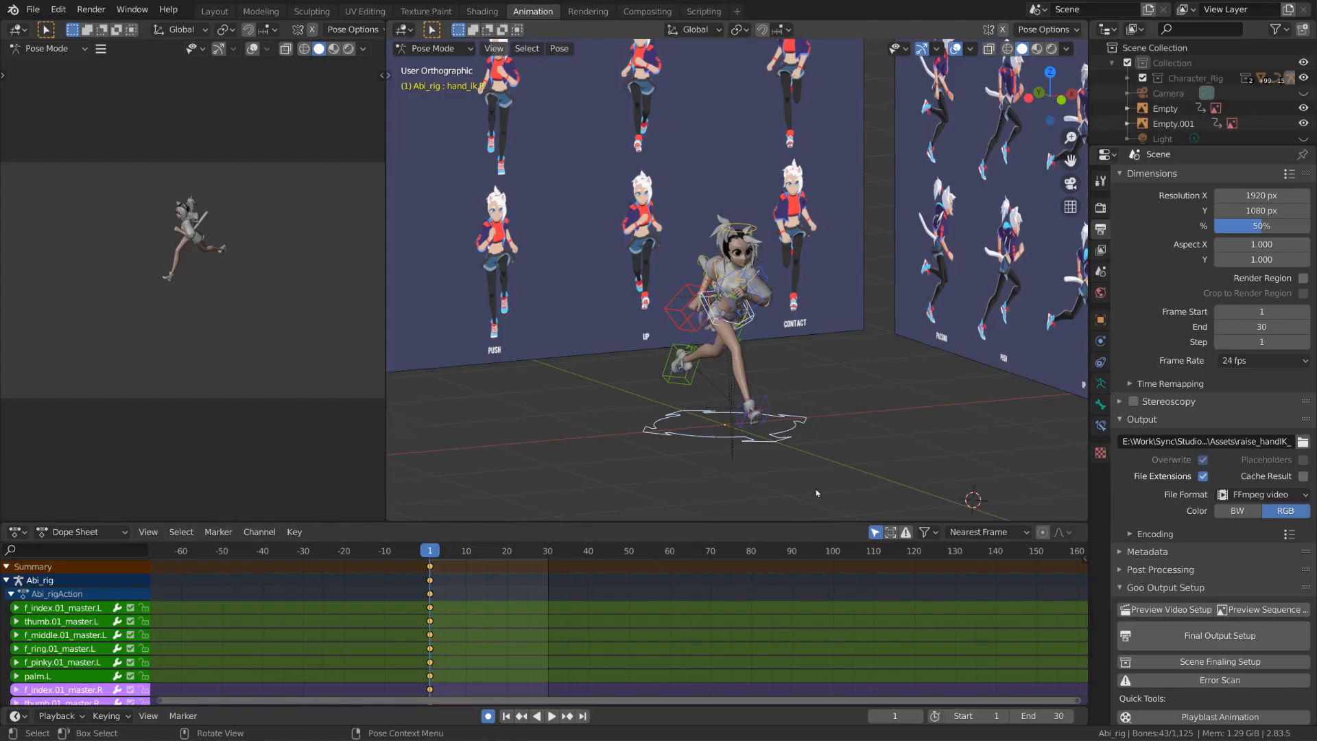
- Insert a LocRotScale keyframe at frame 1 for all selected controls
key(i)
click(875, 298)
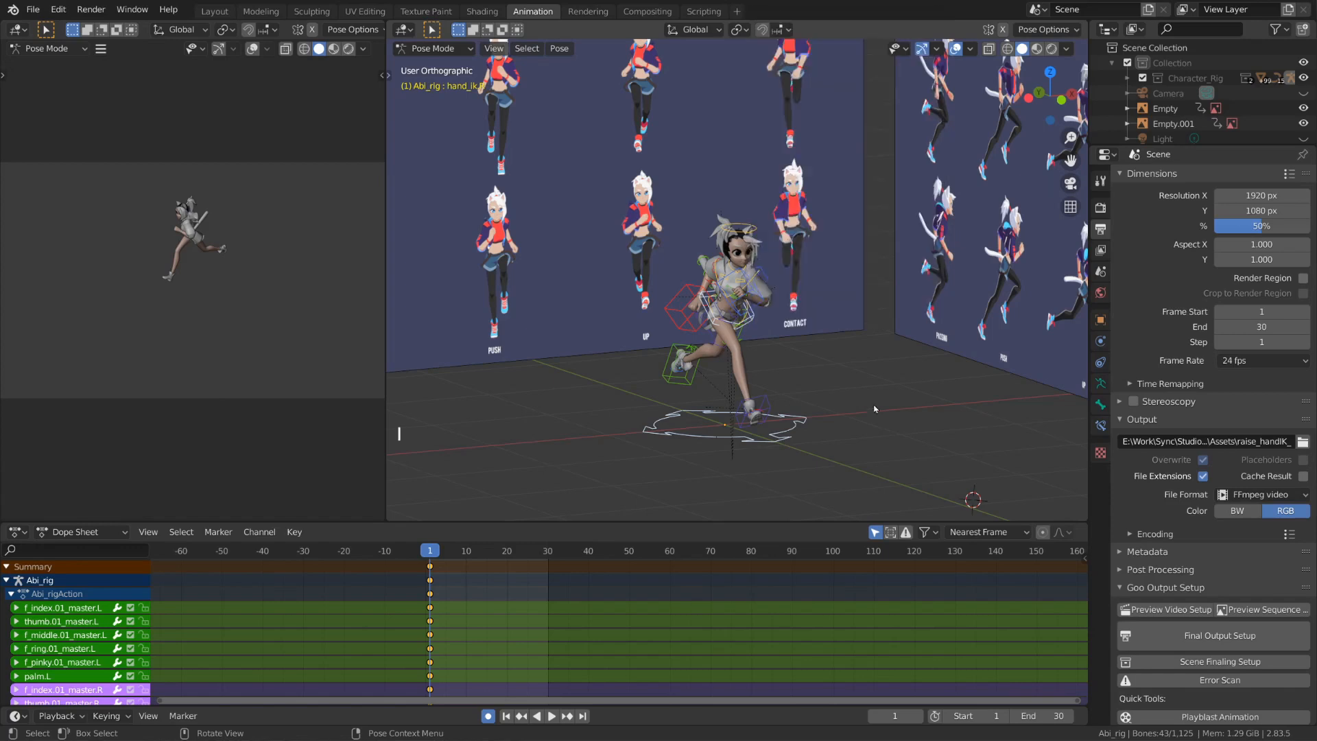
right_click(758, 301)
click(759, 294)
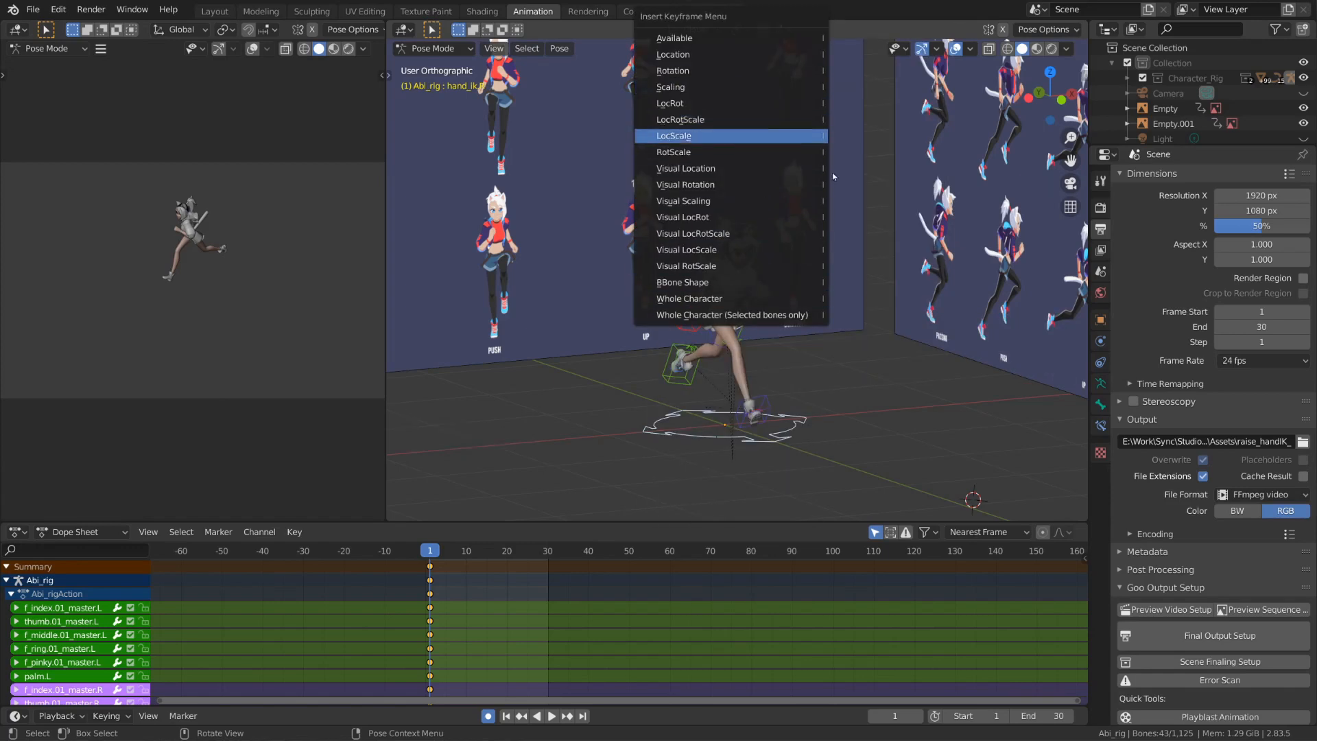
click(722, 121)
middle_drag(768, 329, 856, 363)
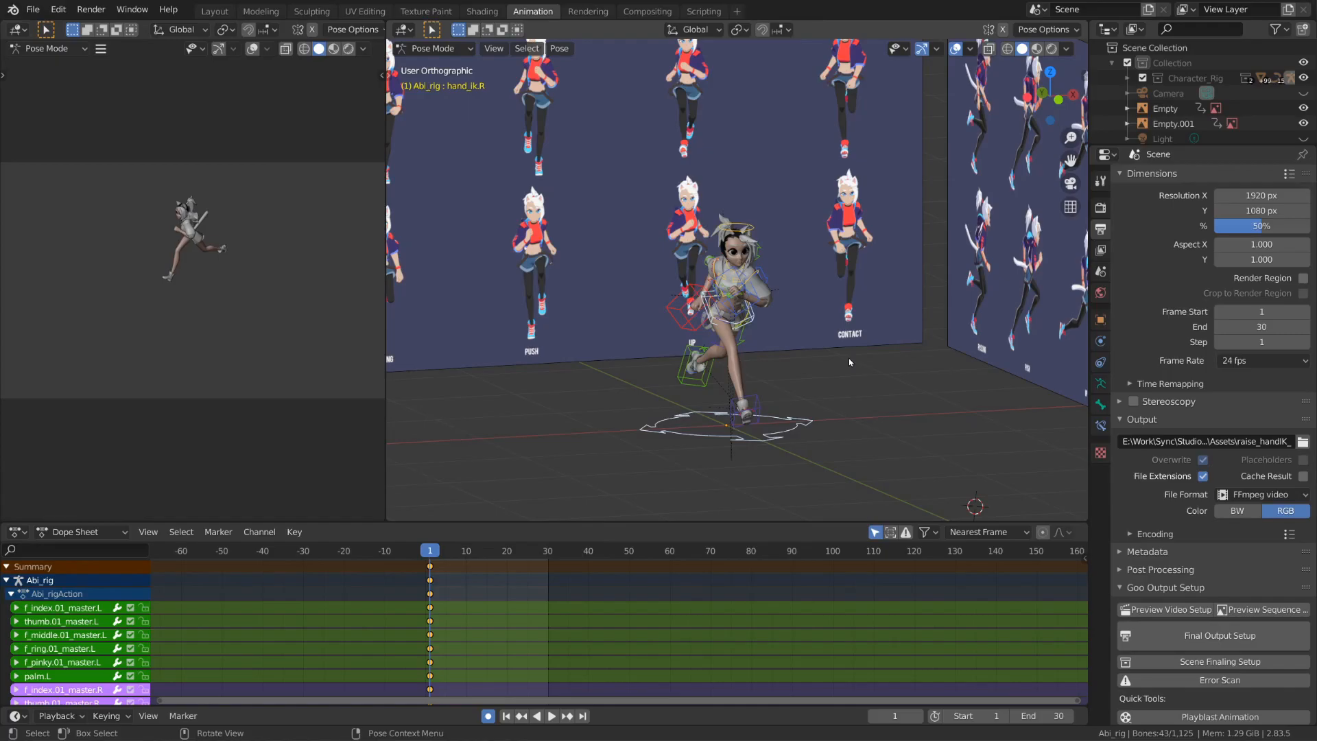
middle_drag(849, 358, 957, 378)
middle_drag(953, 379, 803, 389)
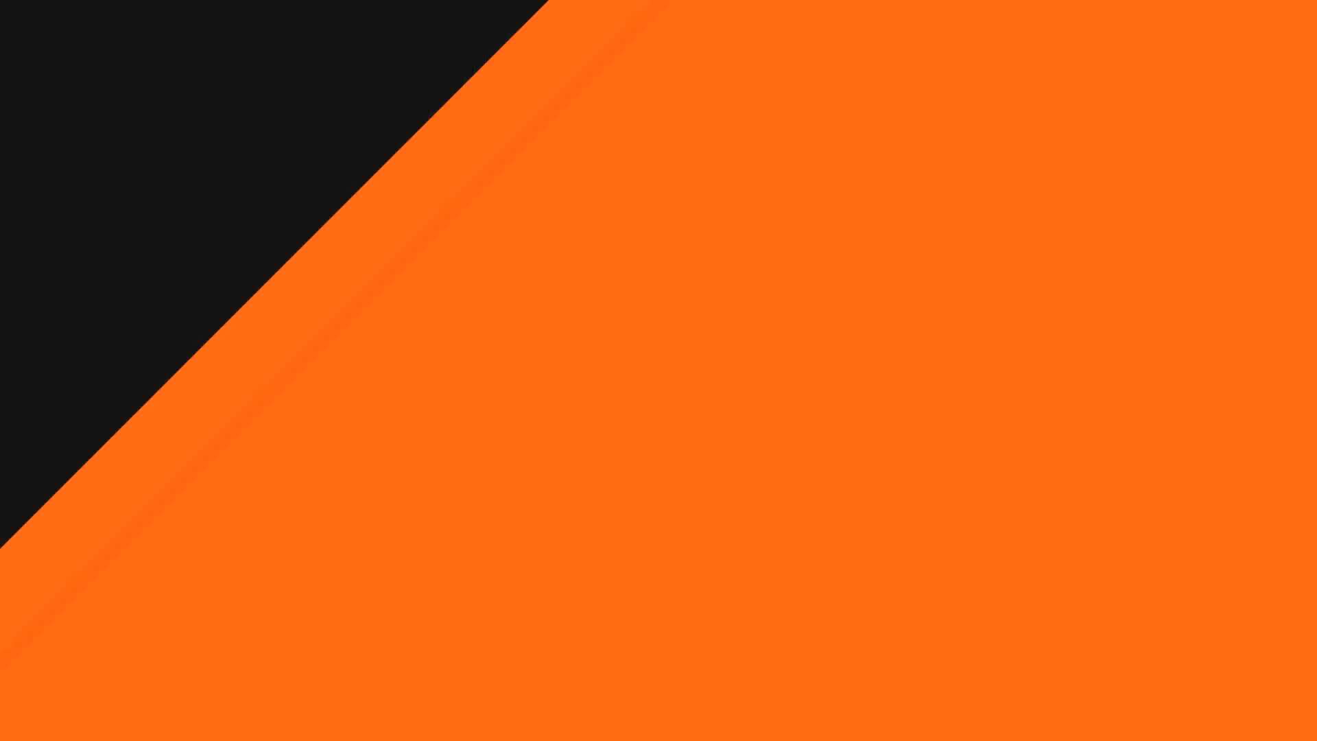
key(b)
key(n)
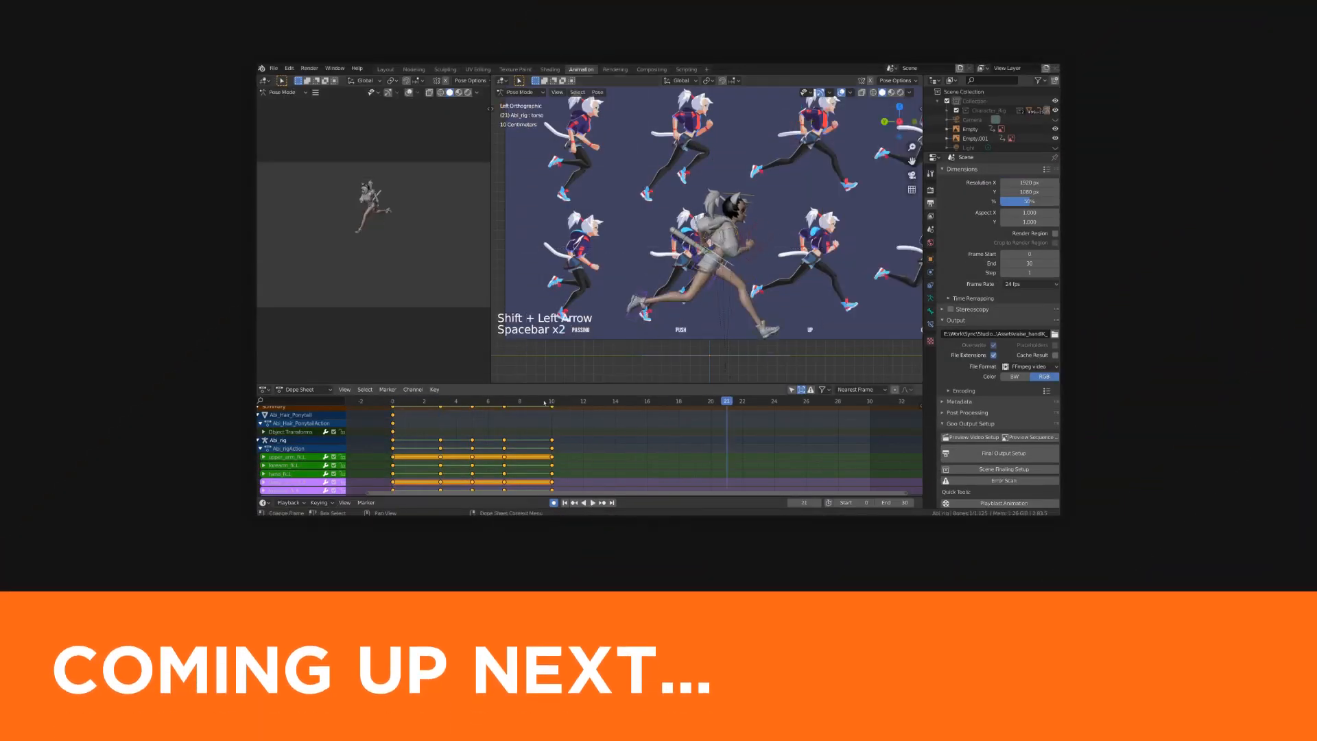